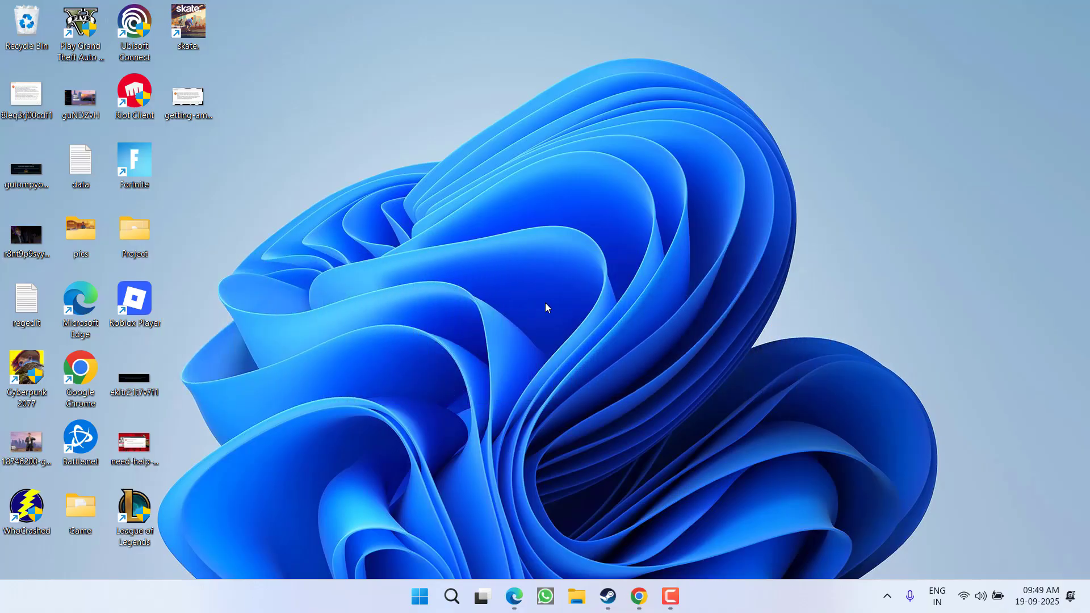
Browse Windows (C:) > Program Files > Rockstar Games > Launcher > Redistributables > SocialClub and select Social-Club-Setup
key("super+e")
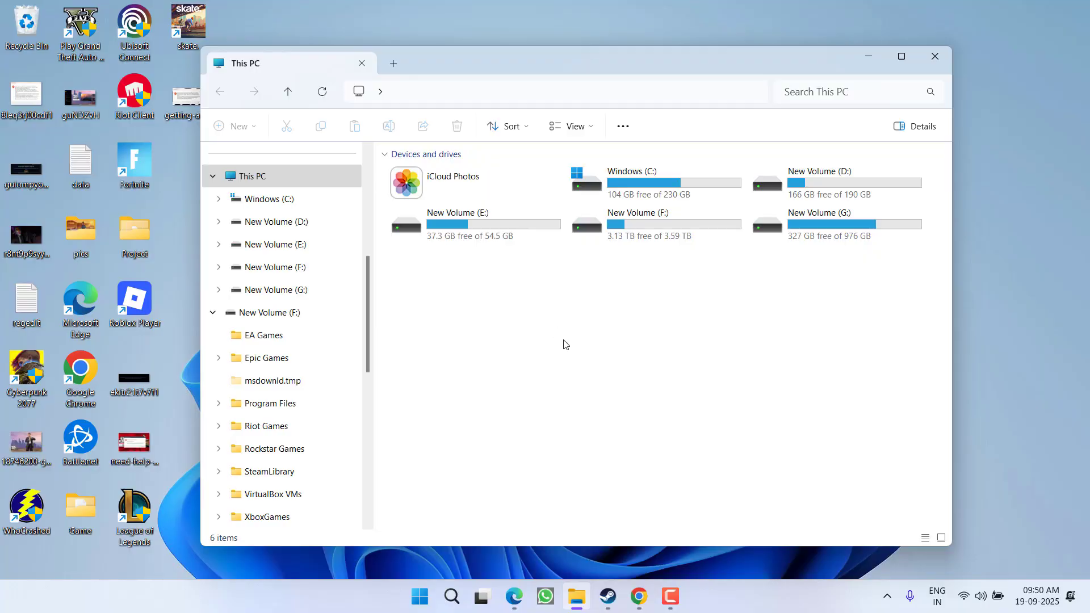
double_click(653, 182)
key("p")
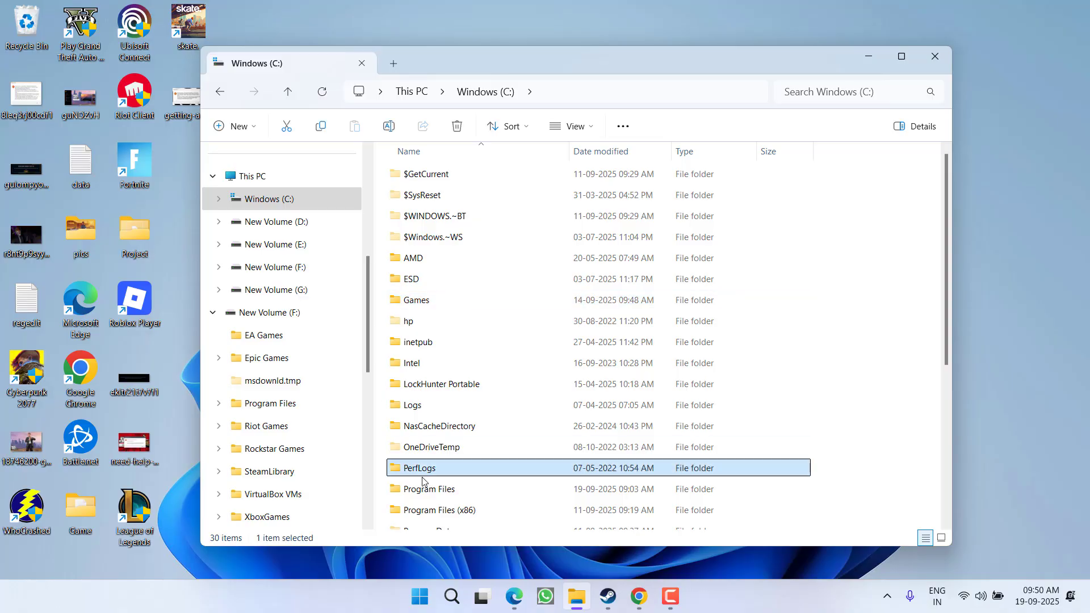
double_click(417, 490)
key("r")
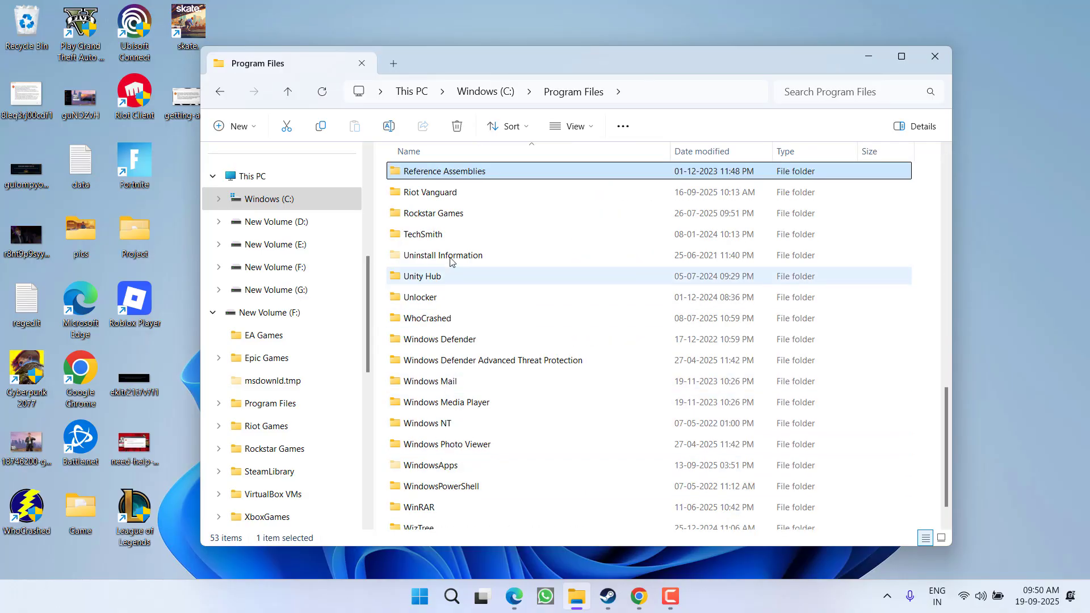
double_click(440, 215)
double_click(449, 174)
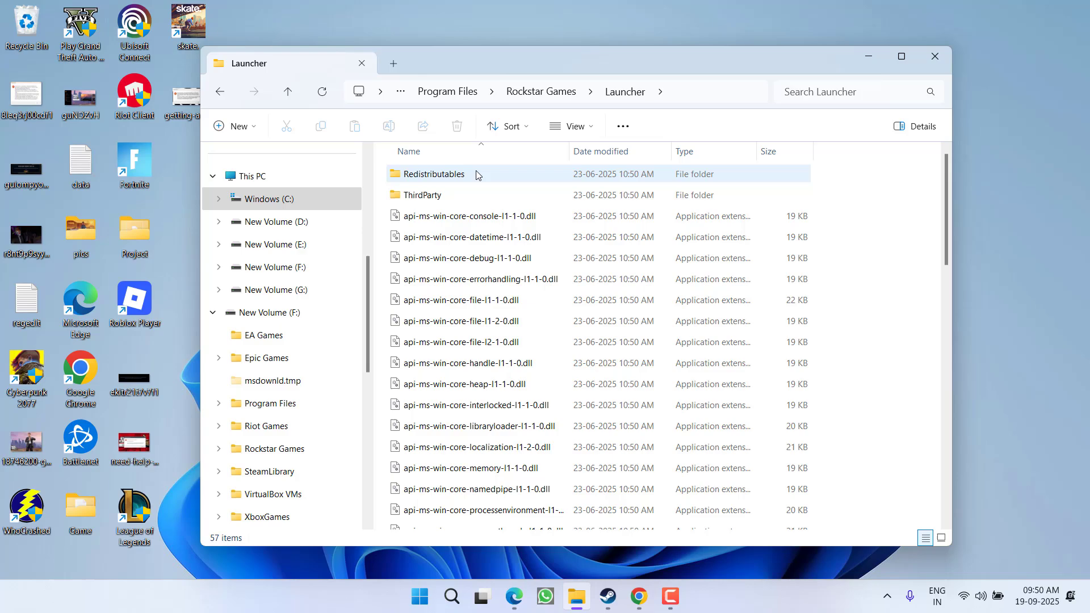
double_click(421, 178)
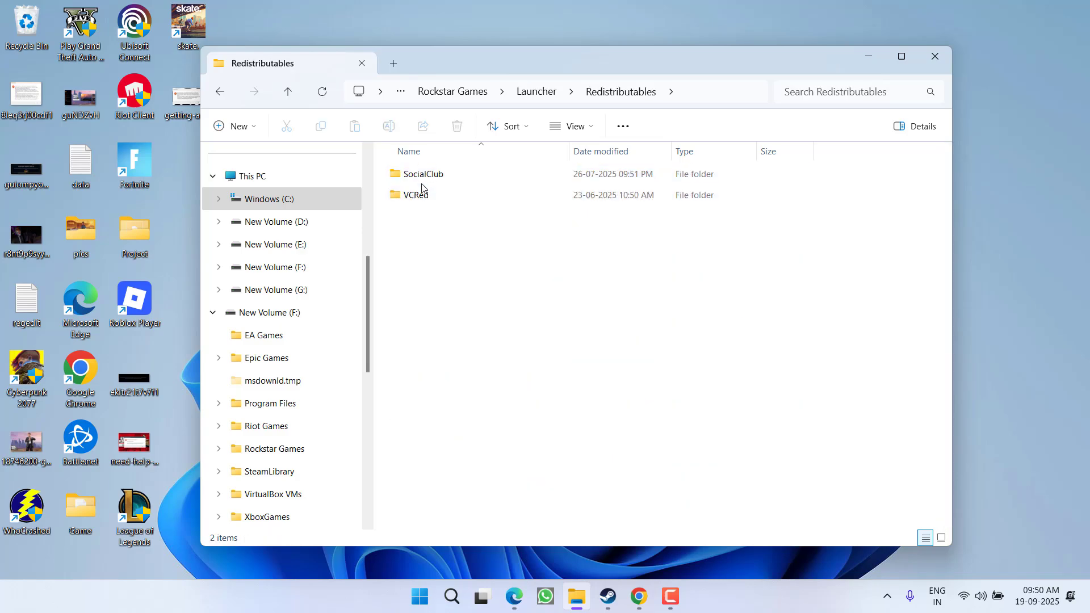
double_click(415, 180)
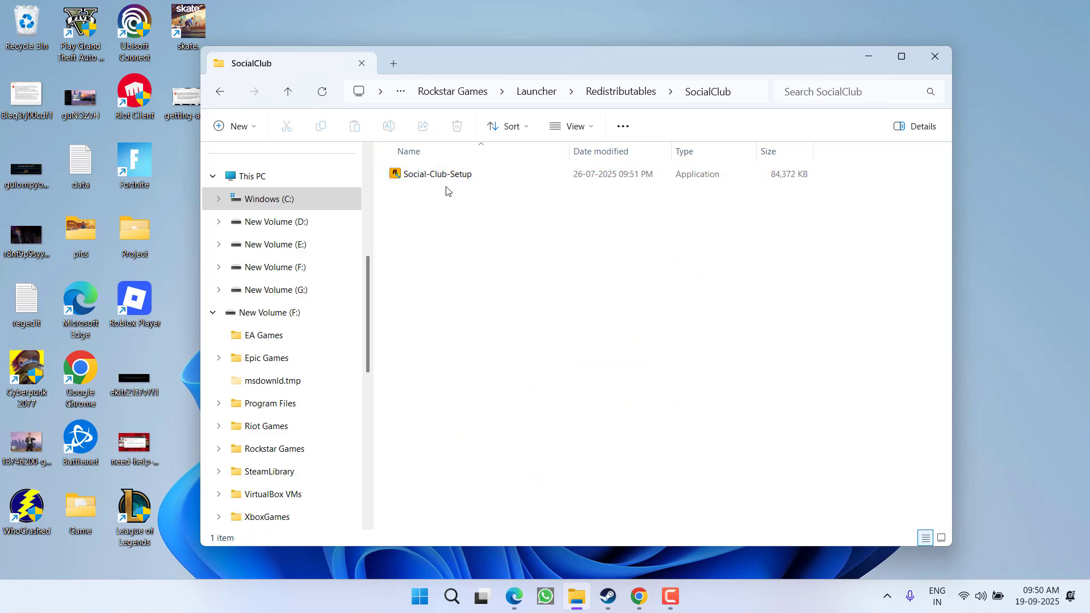
left_click(436, 180)
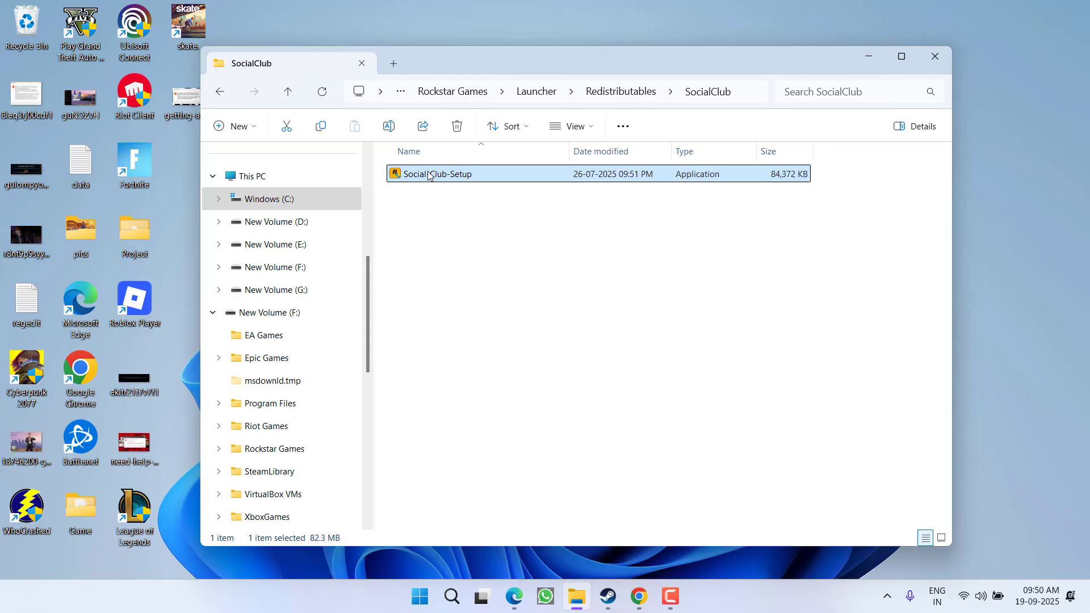
Run Social-Club-Setup as administrator, then cancel and close the Rockstar Games SDK installer
right_click(428, 175)
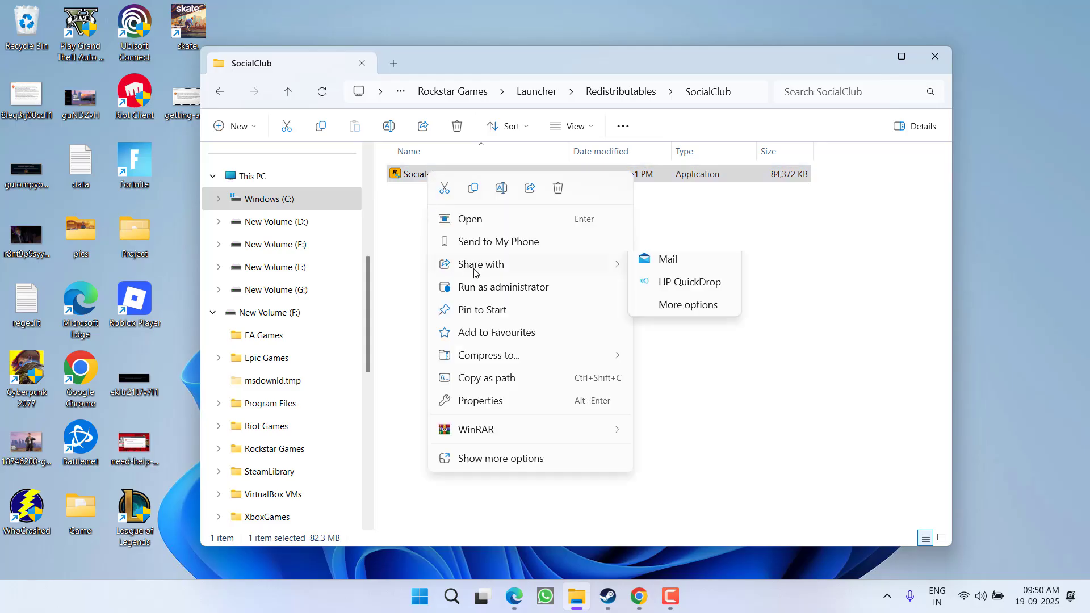
left_click(528, 287)
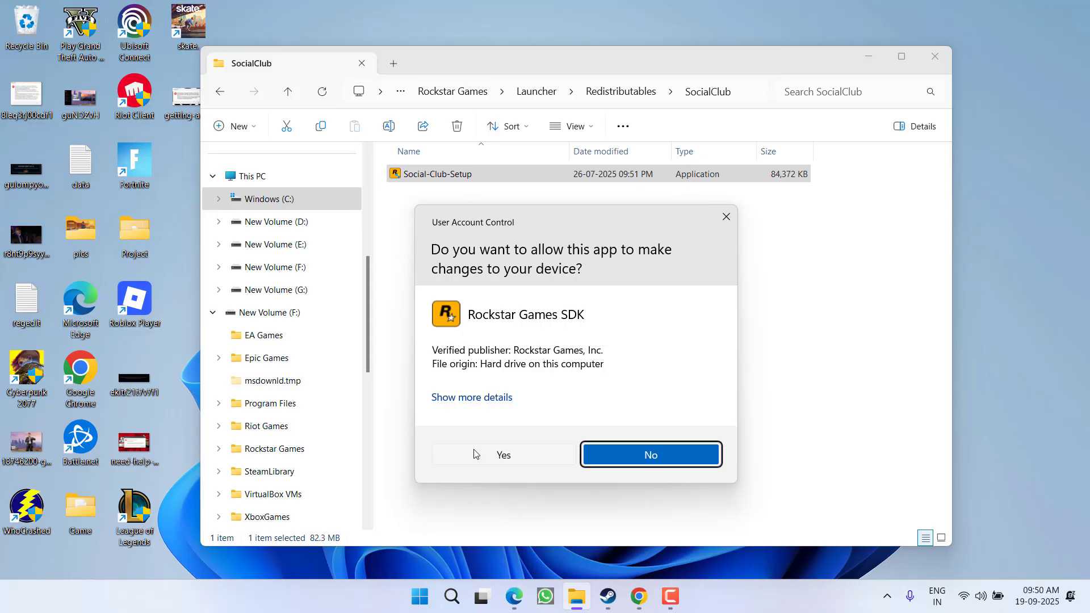
left_click(478, 453)
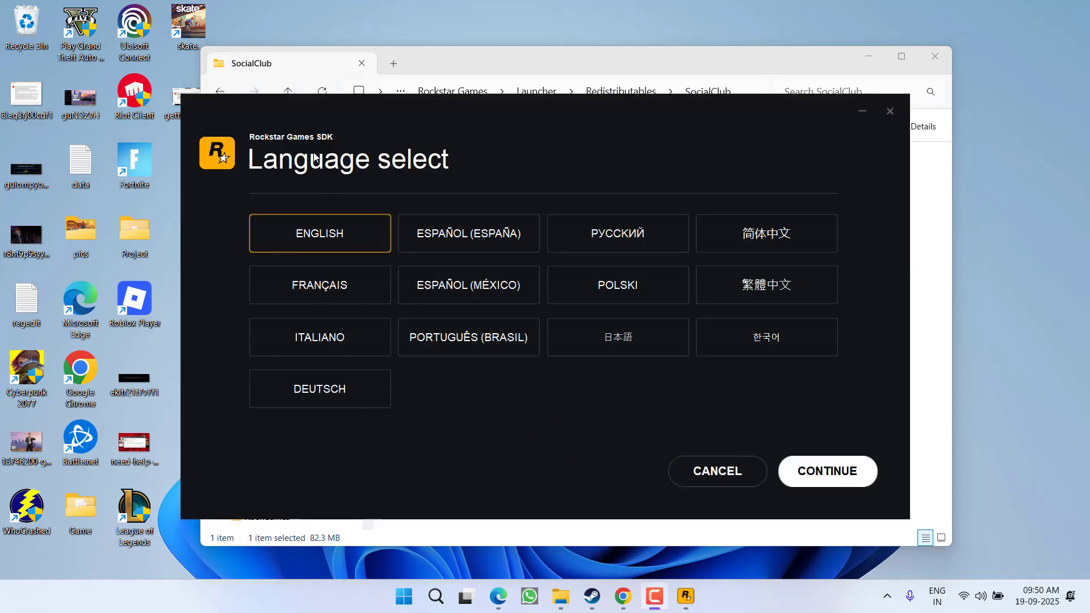
left_click(706, 476)
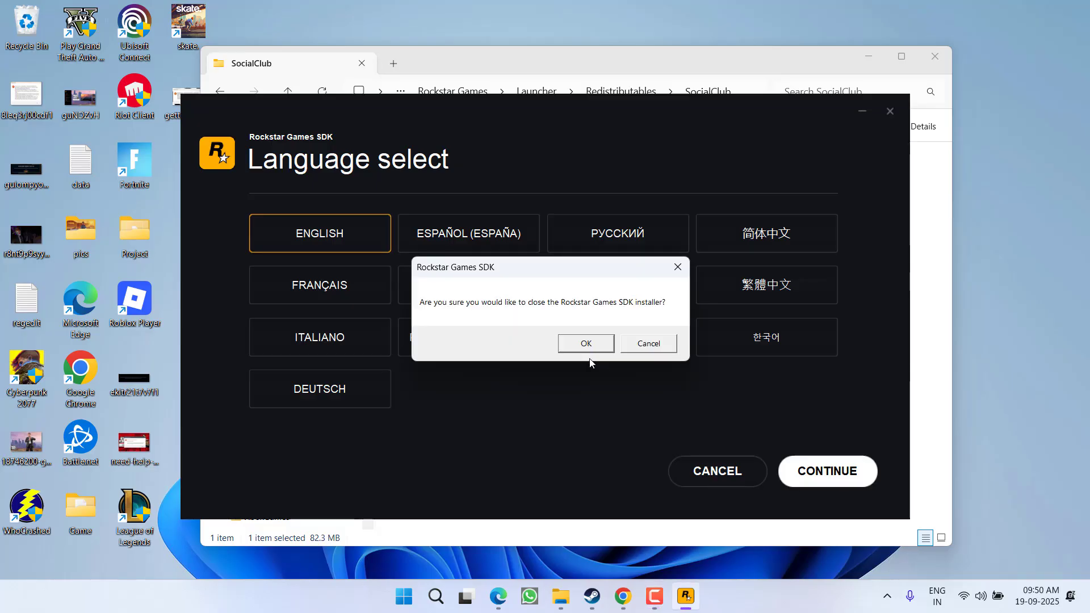
left_click(587, 344)
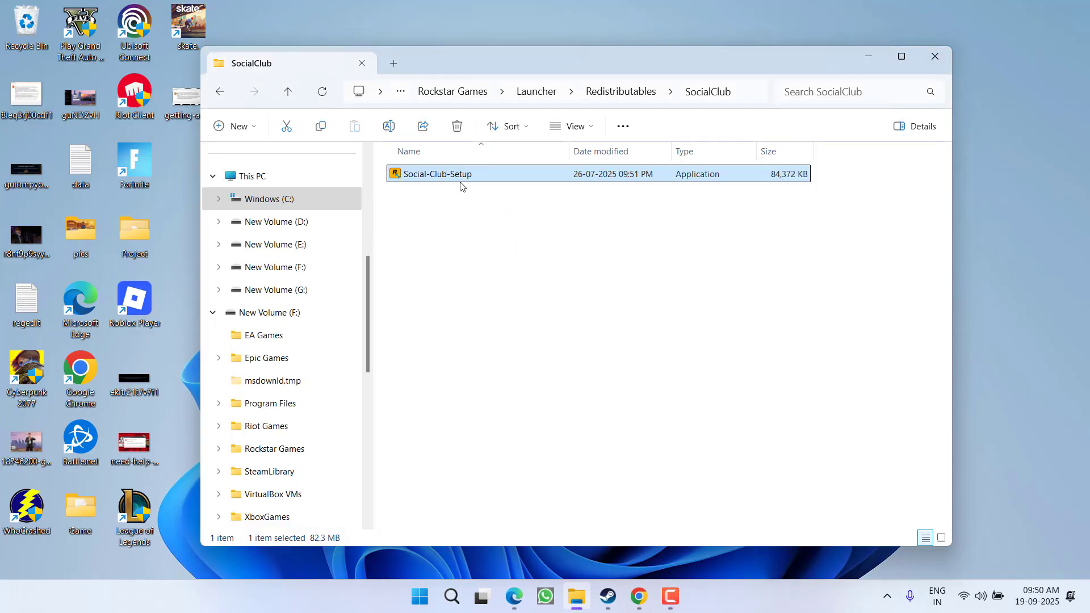
left_click(551, 352)
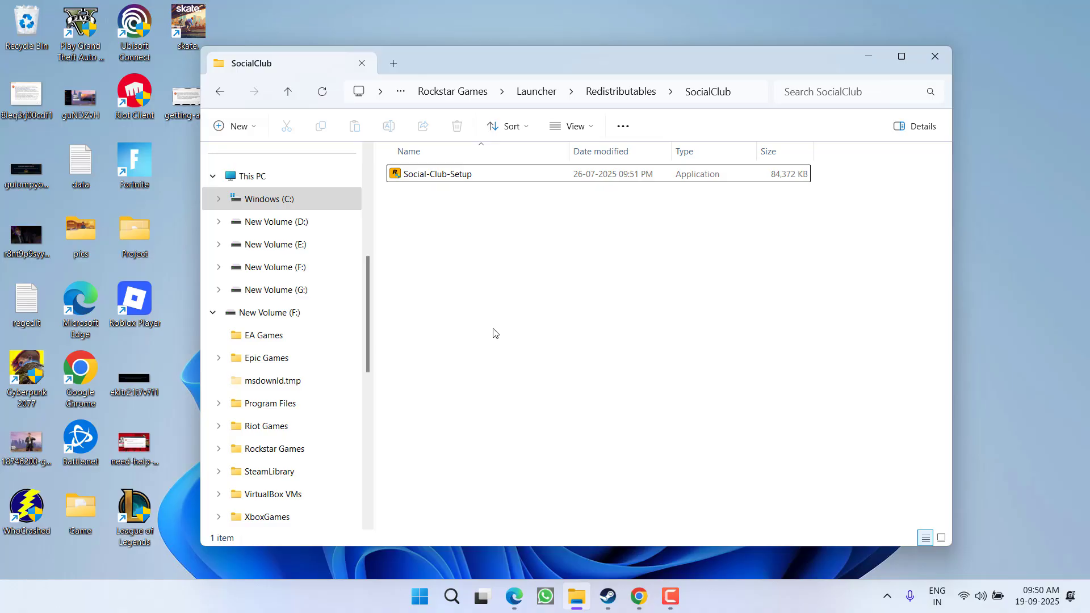
Browse from This PC to New Volume (F:) > Rockstar Games > Grand Theft Auto V Enhanced > Redistributables and select Social-Club-Setup
left_click(235, 176)
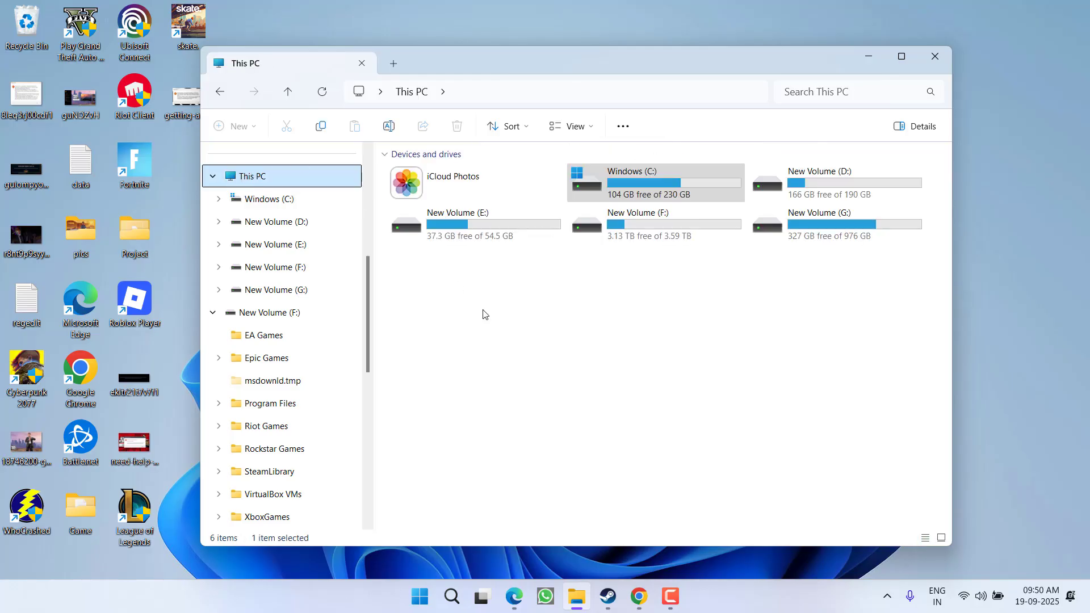
double_click(625, 226)
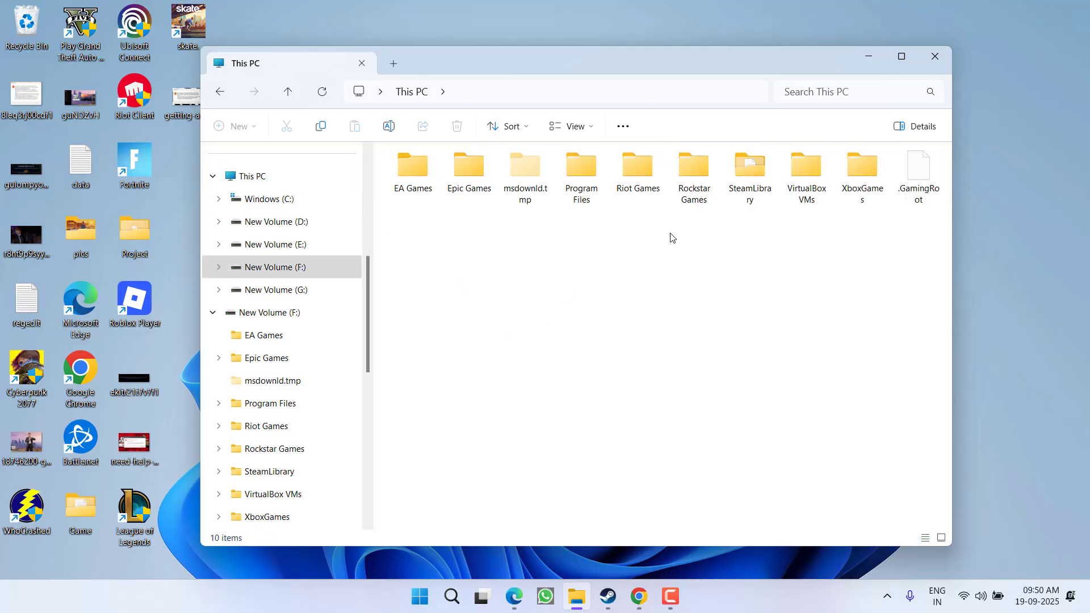
double_click(694, 181)
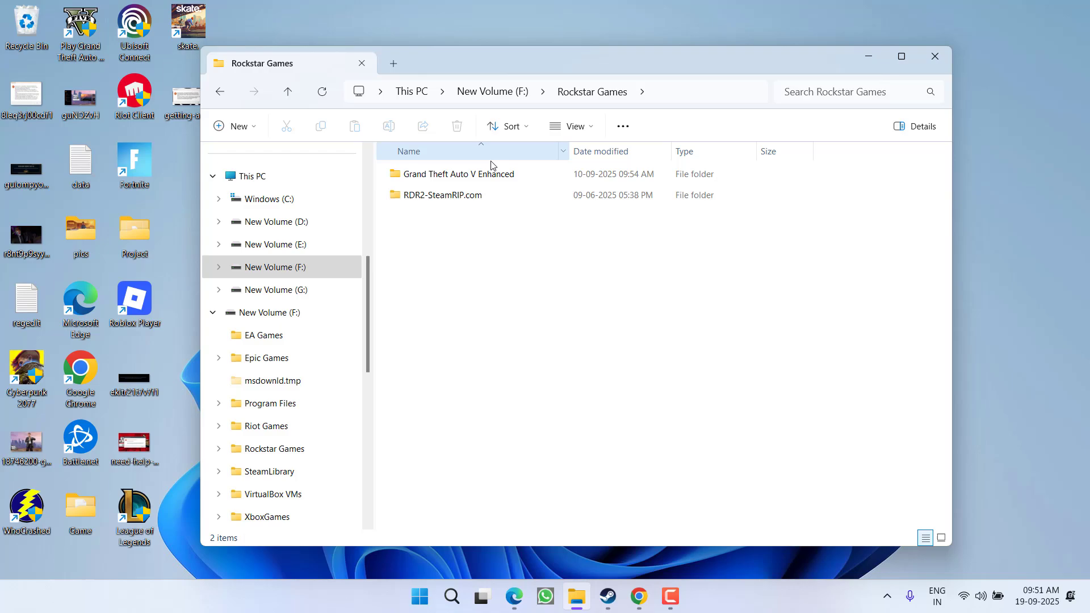
left_click(449, 181)
double_click(448, 182)
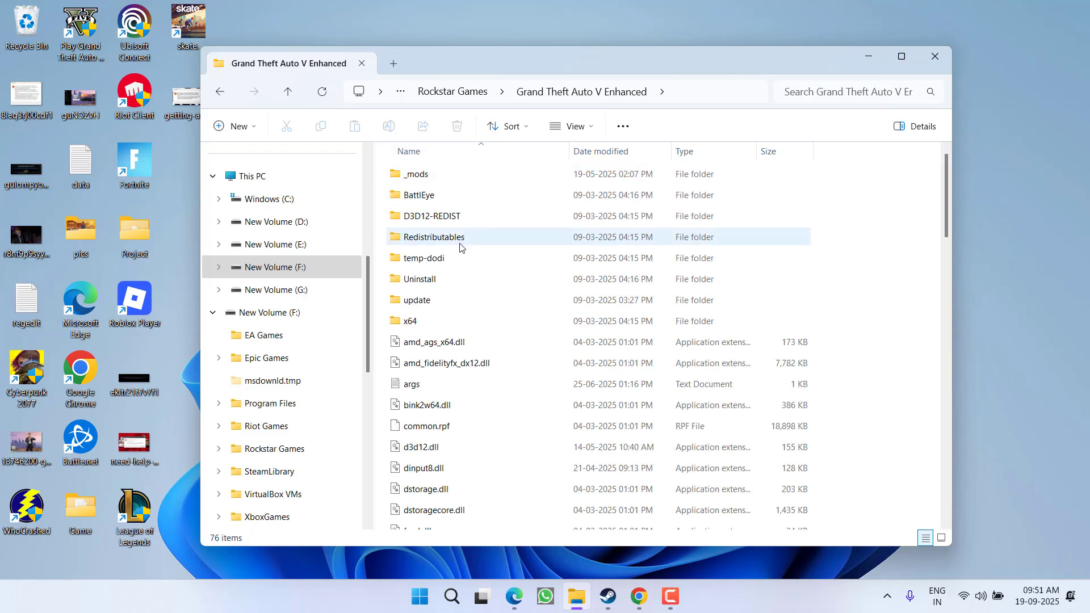
left_click(431, 244)
double_click(449, 243)
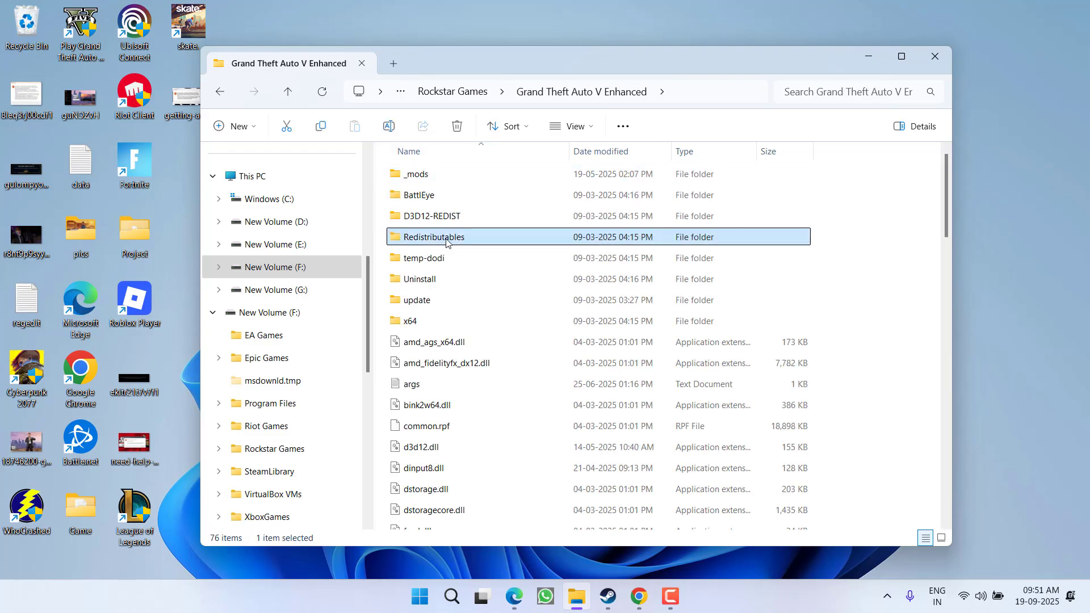
left_click(435, 198)
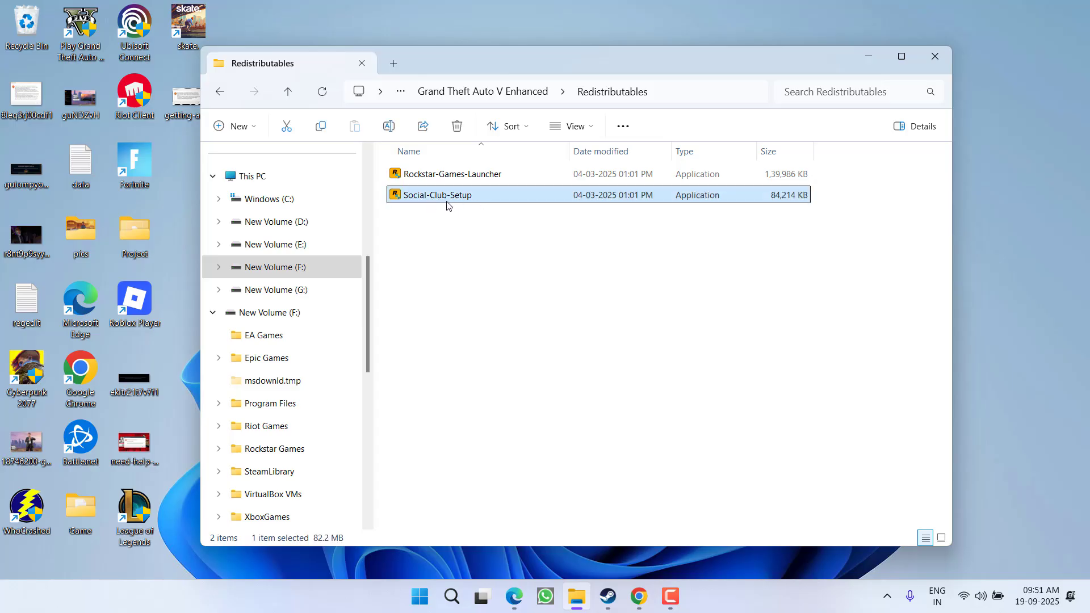
Dismiss the Social-Club-Setup menu without running it, and close File Explorer
right_click(444, 198)
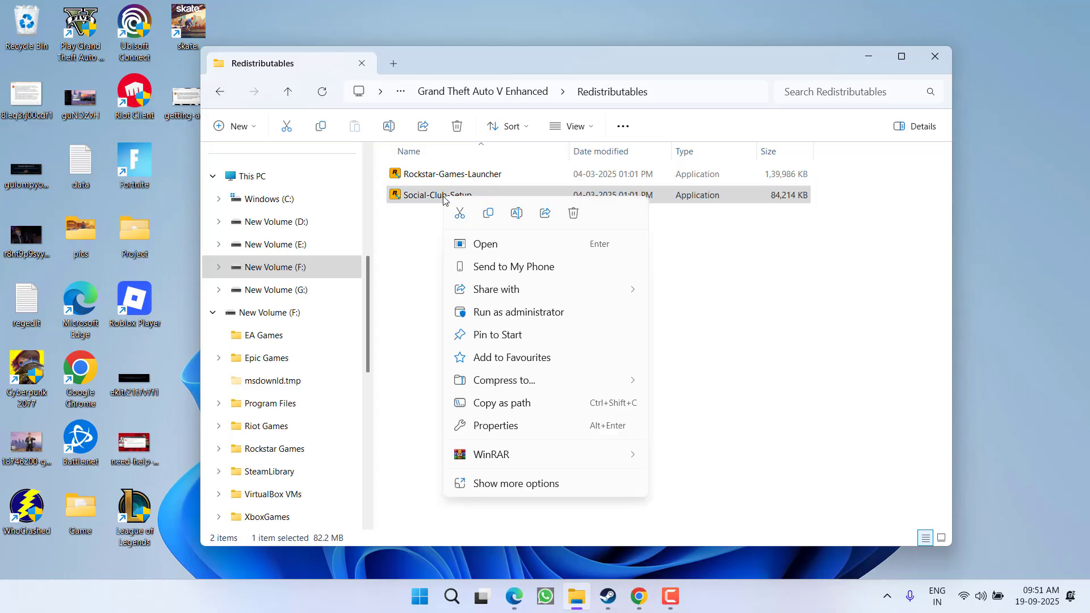
left_click(554, 318)
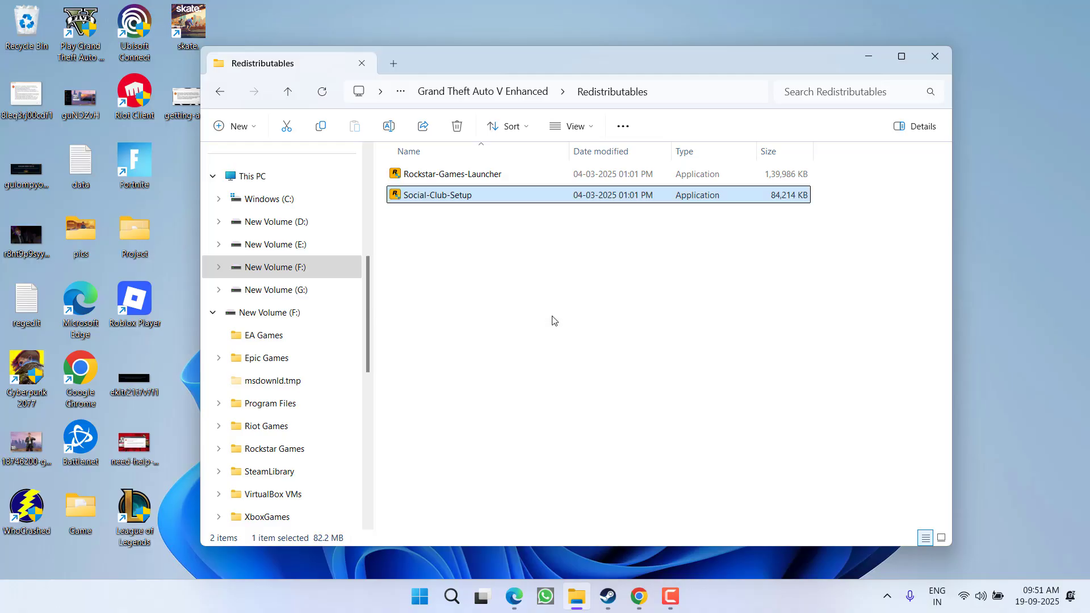
left_click(482, 332)
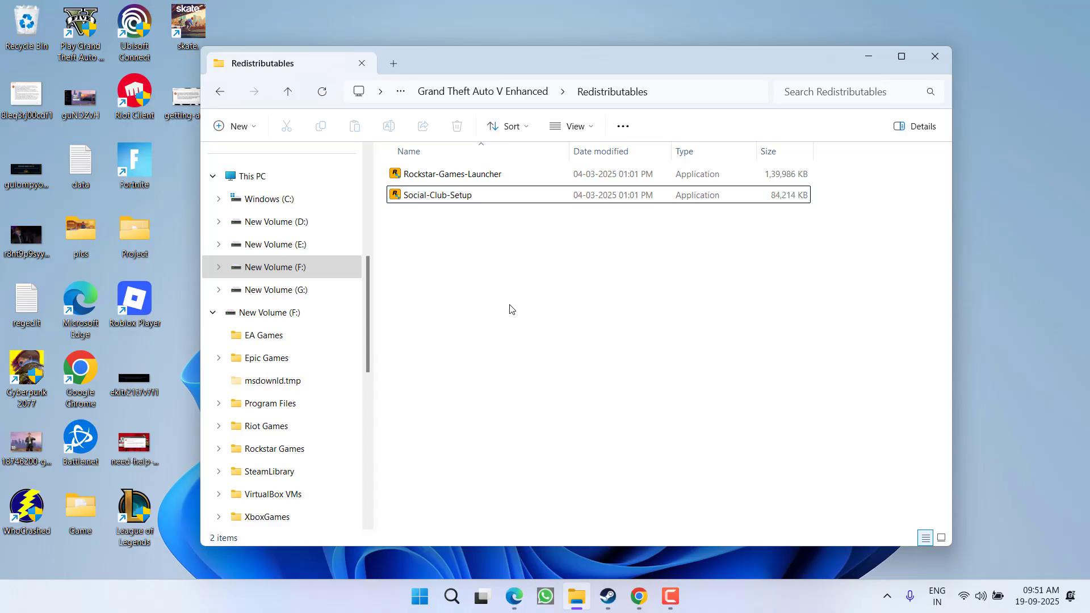
left_click(268, 200)
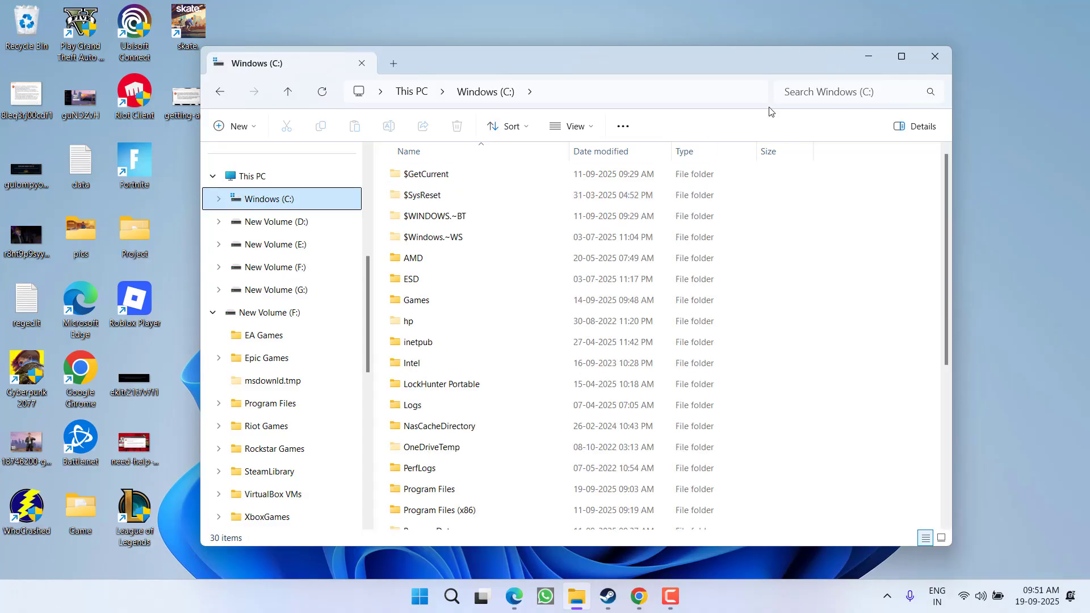
left_click(926, 66)
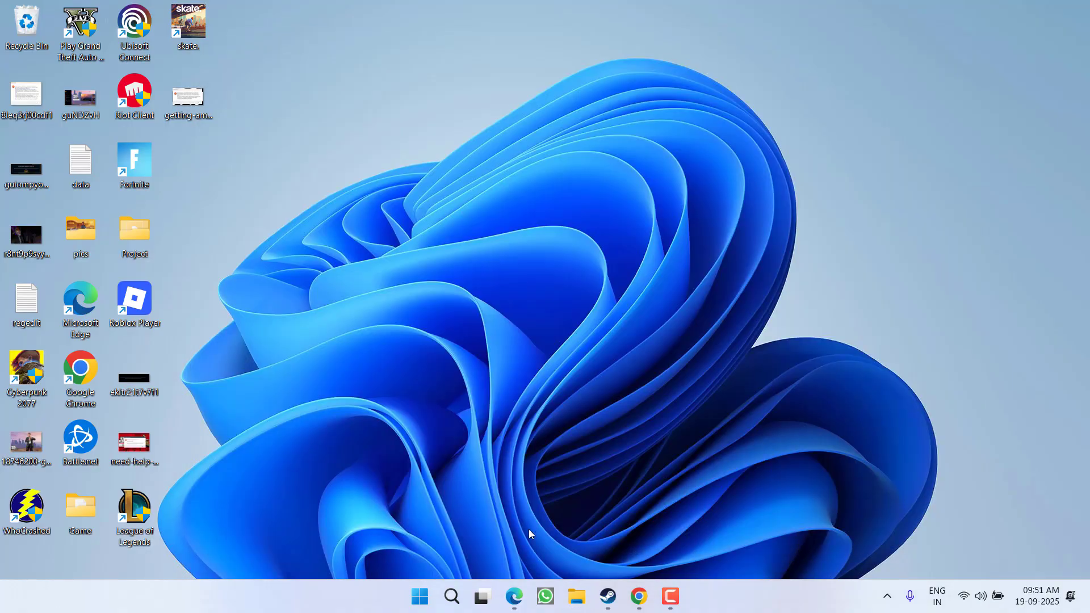
Download the Free Portable RevoUninstaller_Portable.zip to the Desktop and open it from Chrome's downloads
left_click(524, 372)
left_click(639, 595)
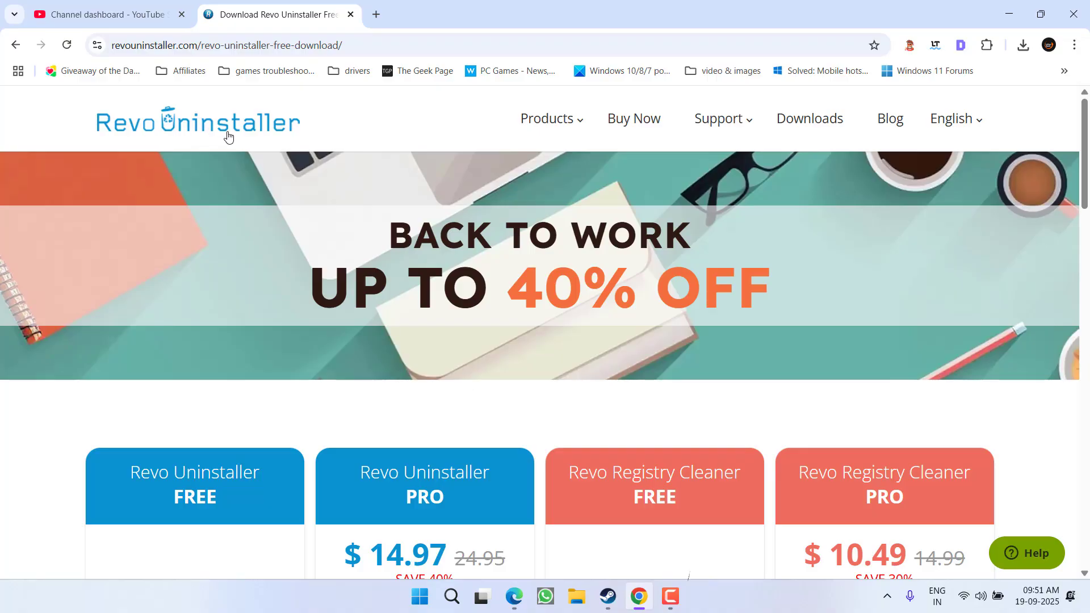
scroll(343, 221, "down", 15)
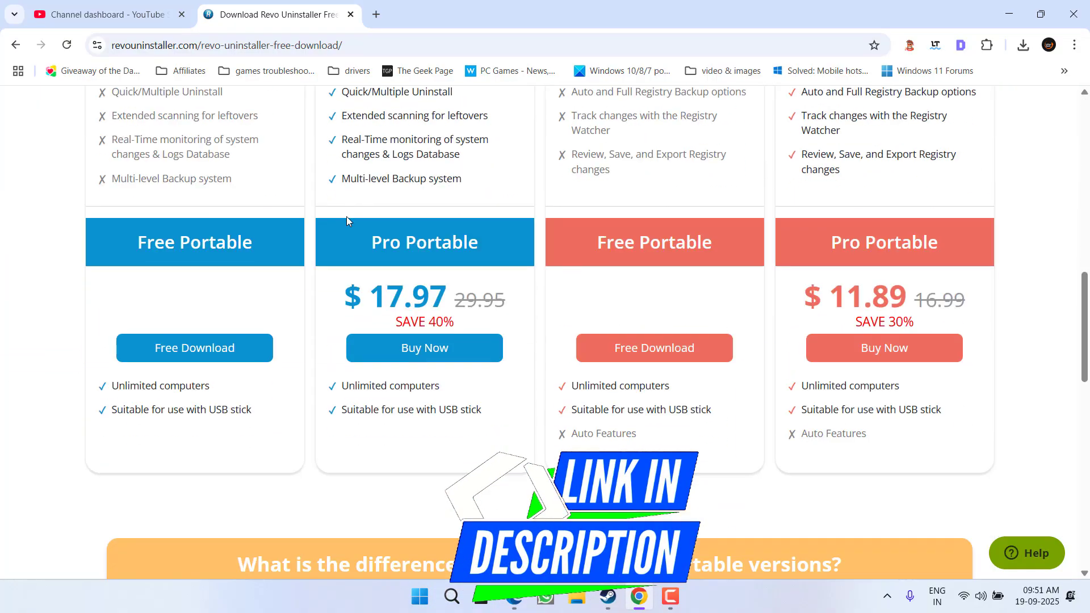
left_click(204, 351)
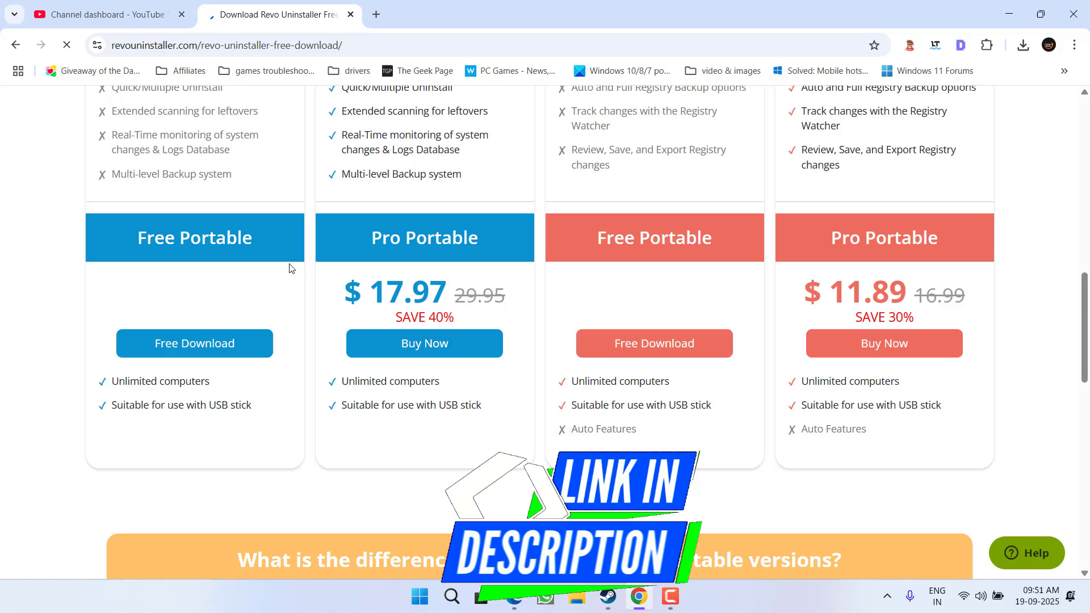
scroll(453, 276, "down", 7)
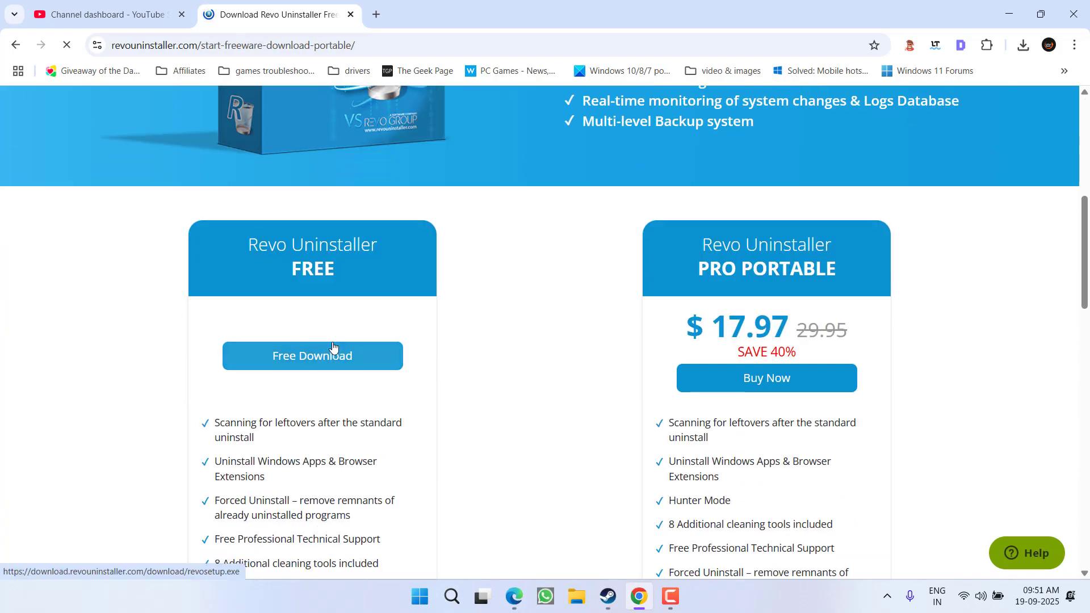
left_click(333, 347)
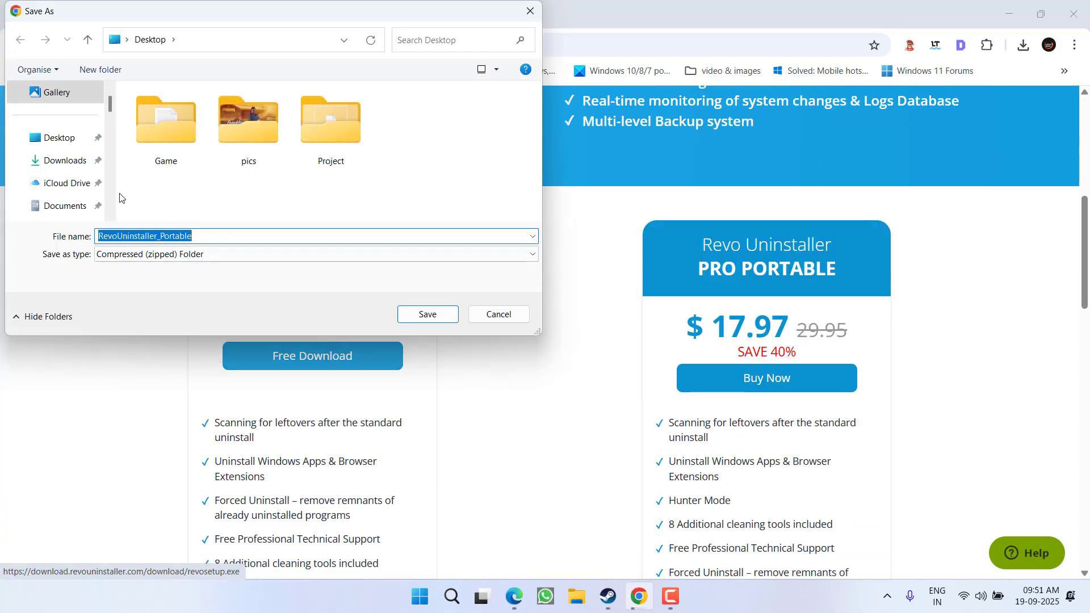
left_click(420, 313)
left_click(1023, 45)
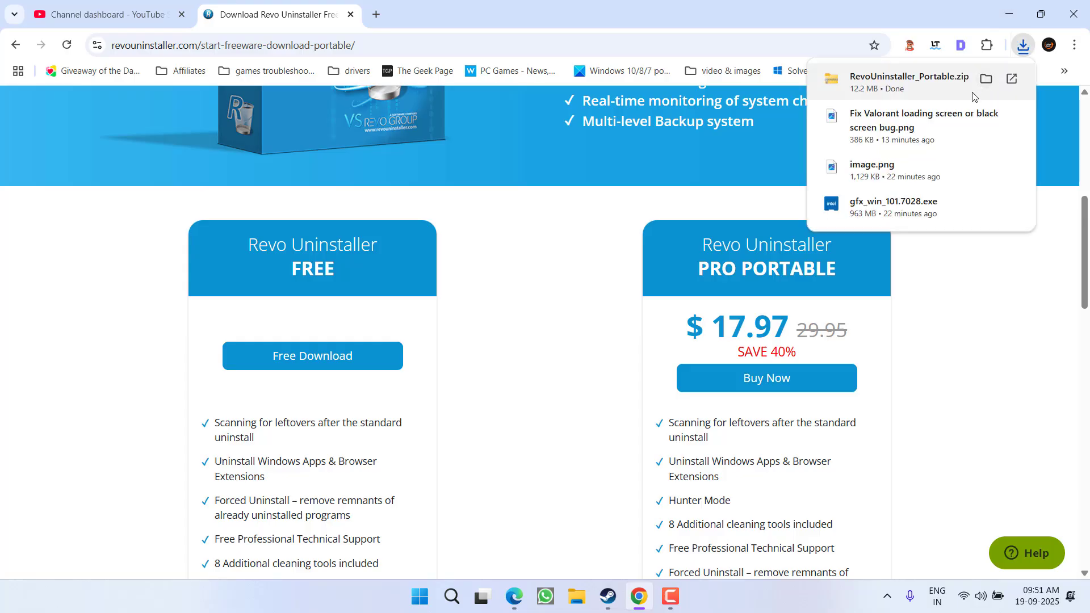
left_click(932, 79)
Copy the RevoUninstaller_Portable folder from the zip onto the desktop and close the archive
left_click(456, 180)
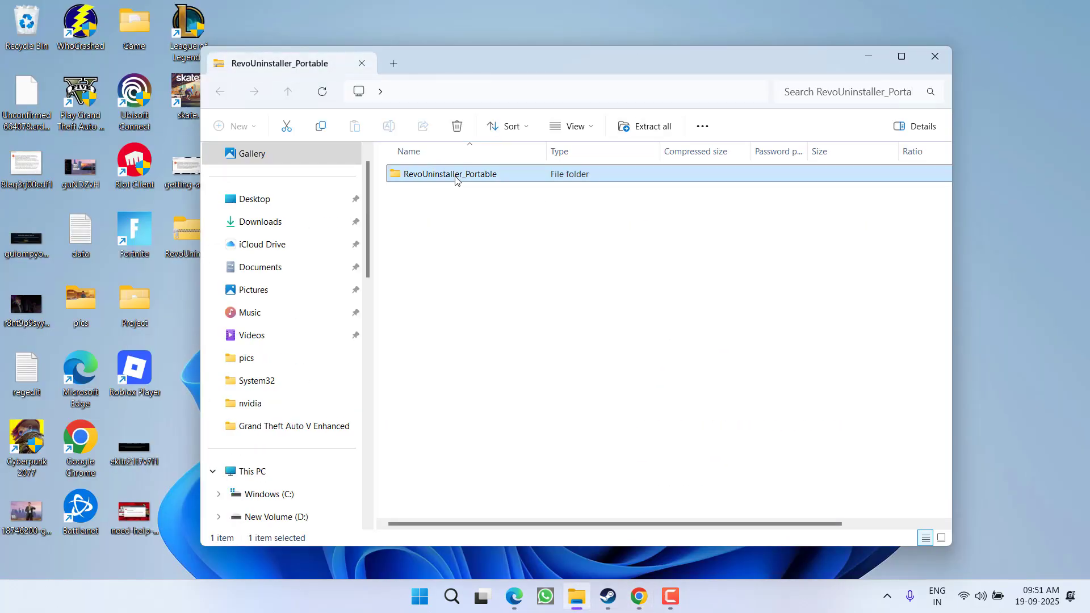
left_click_drag(384, 36, 384, 30)
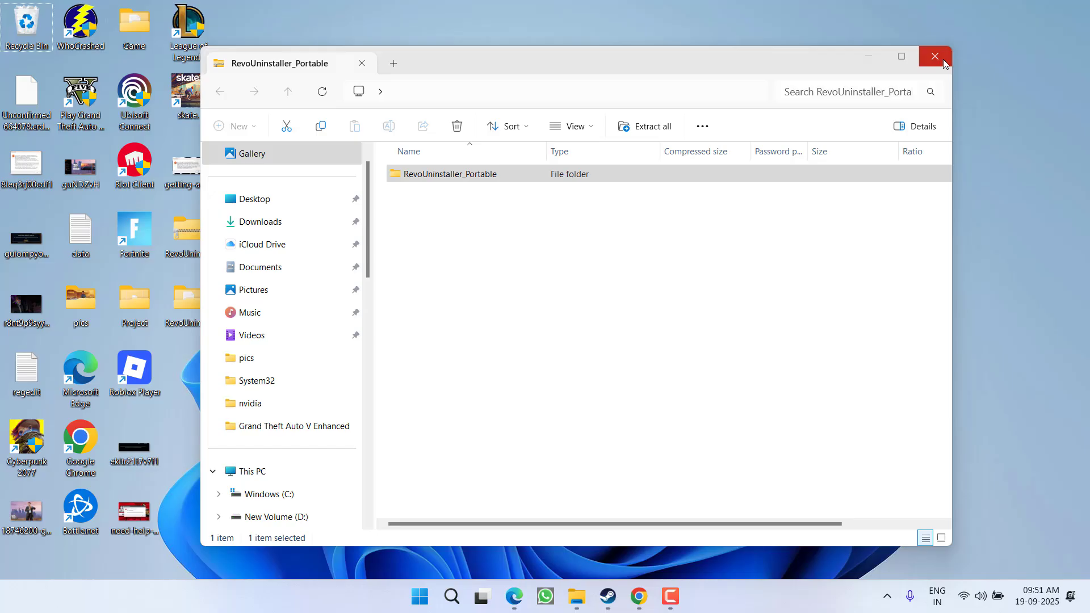
left_click(942, 59)
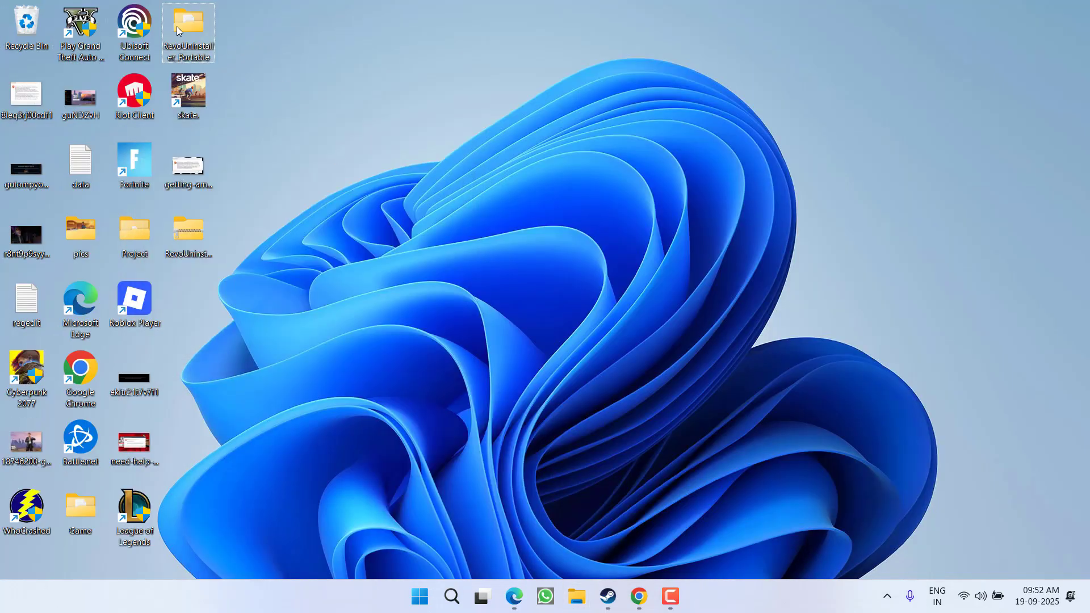
Open the extracted RevoUninstaller_Portable folder and run RevoUPort as administrator
double_click(188, 26)
right_click(437, 285)
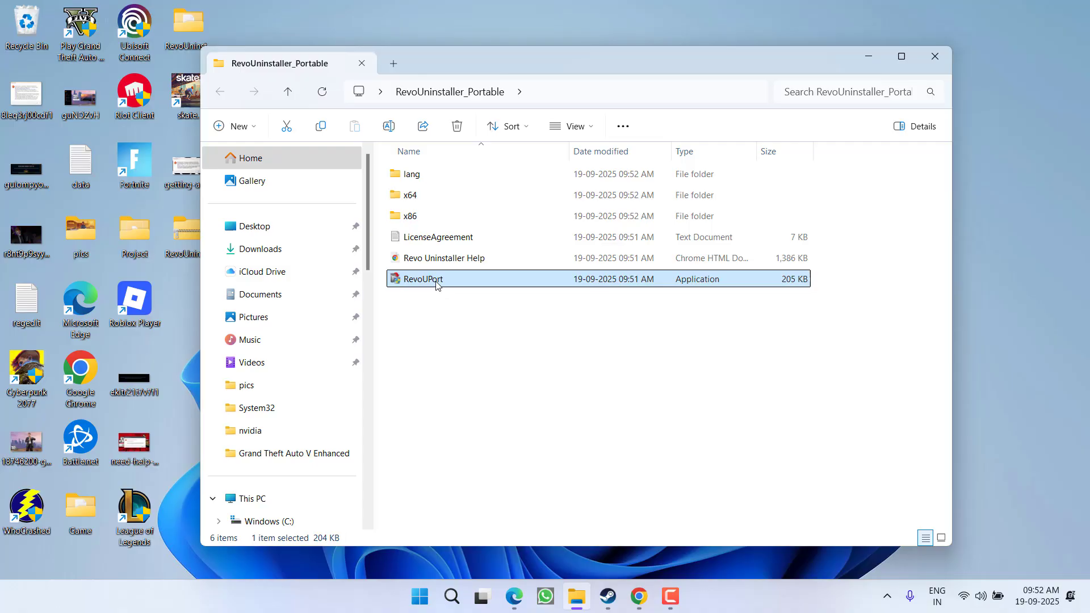
left_click(502, 337)
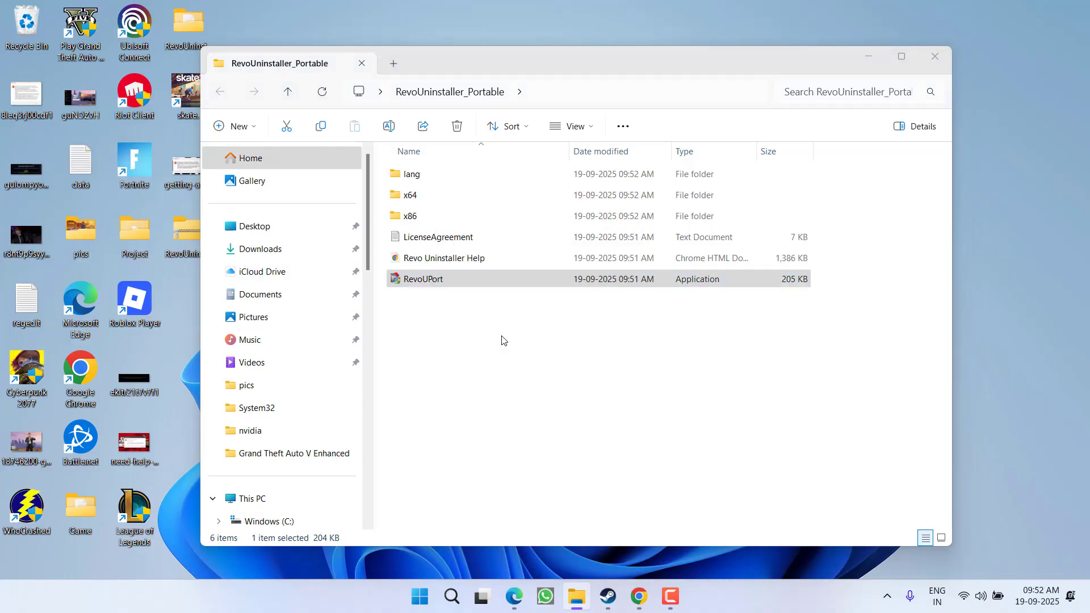
left_click(503, 455)
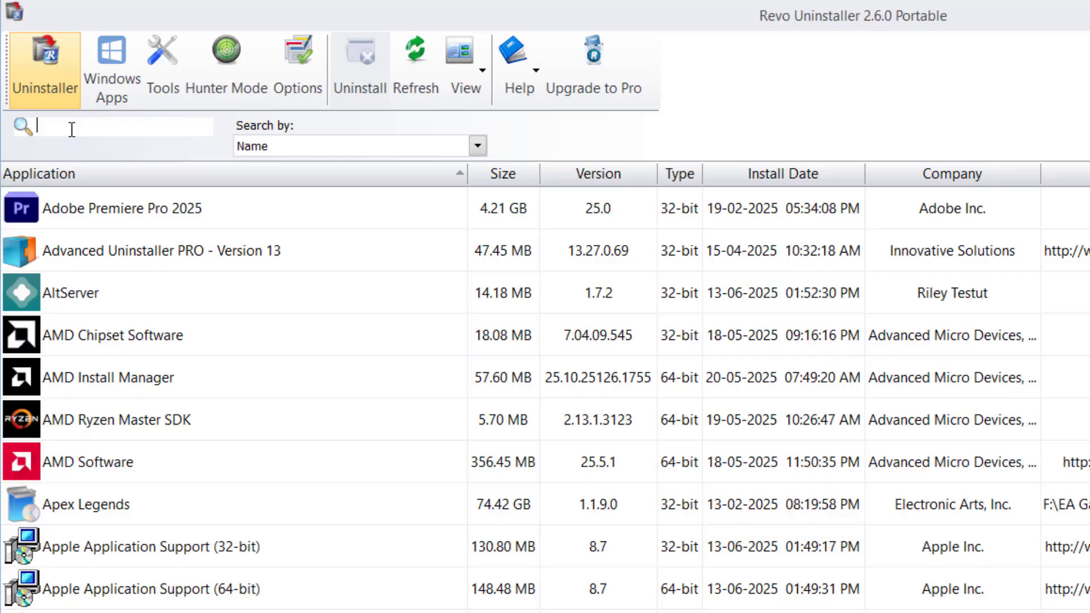
Filter the program list by 'rockstar' and select the Rockstar Games SDK entry
type("rockstar")
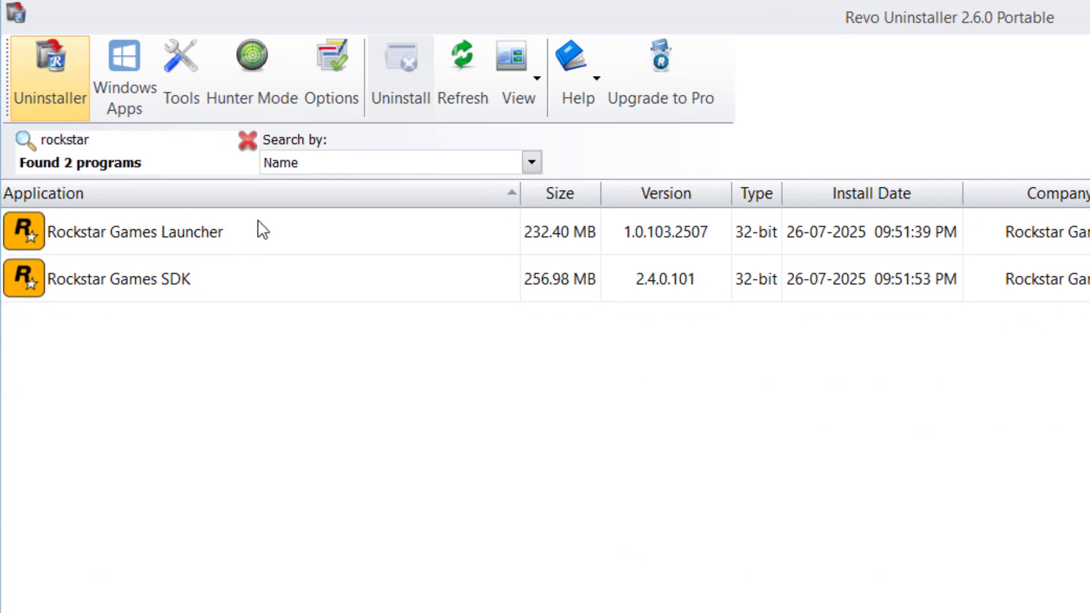
left_click(178, 234)
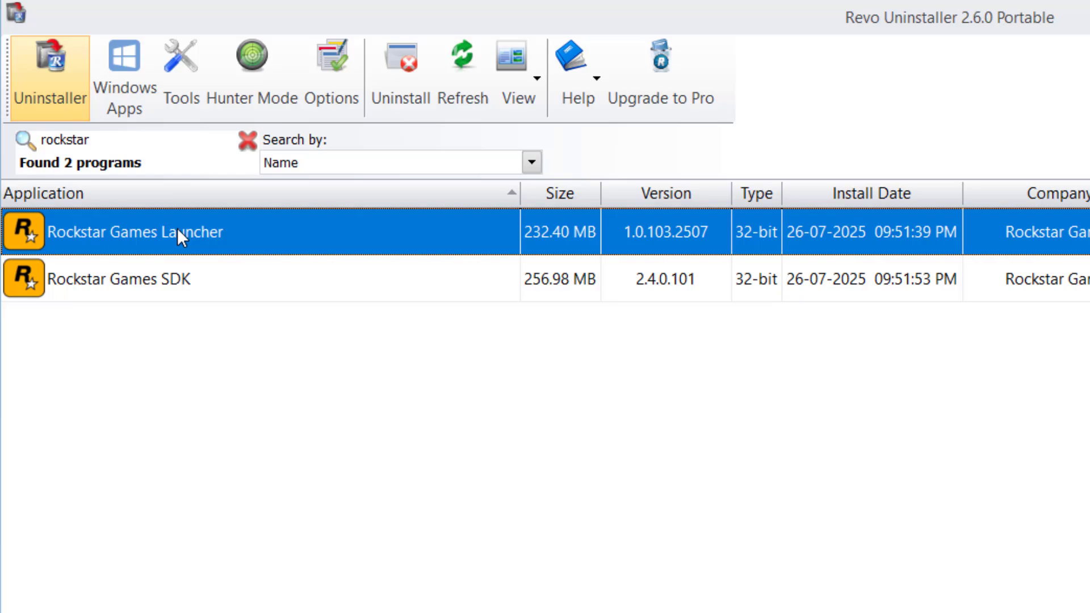
left_click(148, 281)
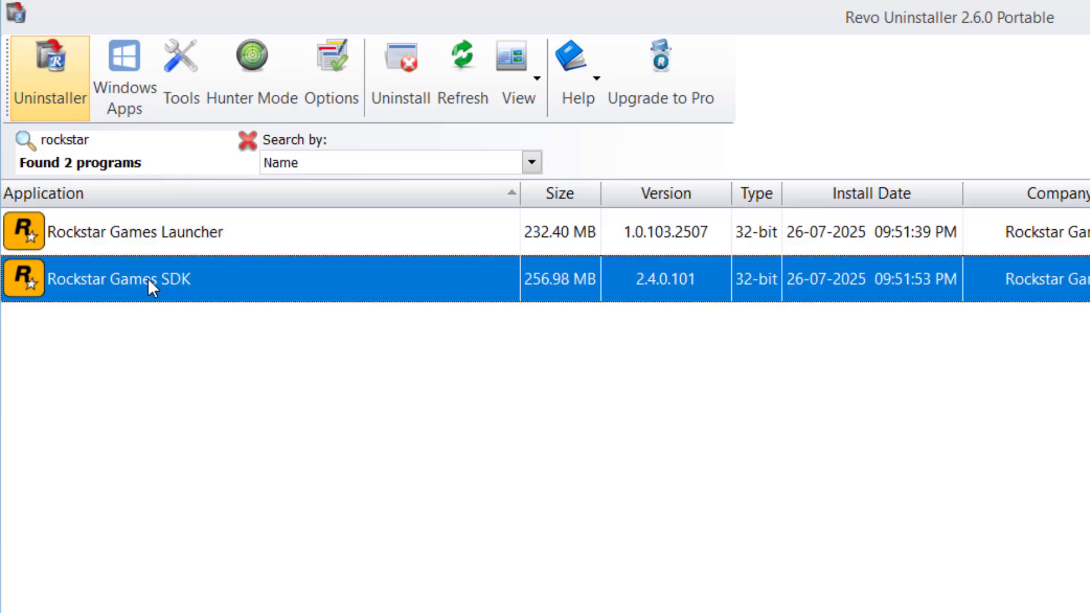
left_click(206, 250)
left_click(205, 266)
Uninstall Rockstar Games SDK with a restore point and finish its own uninstaller
left_click(398, 69)
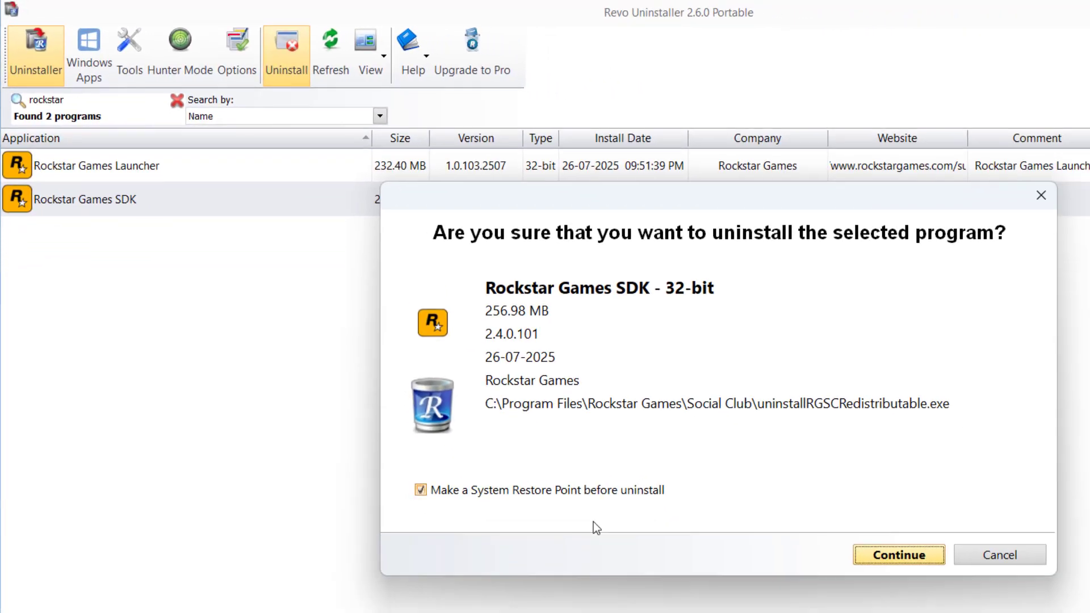
left_click(898, 558)
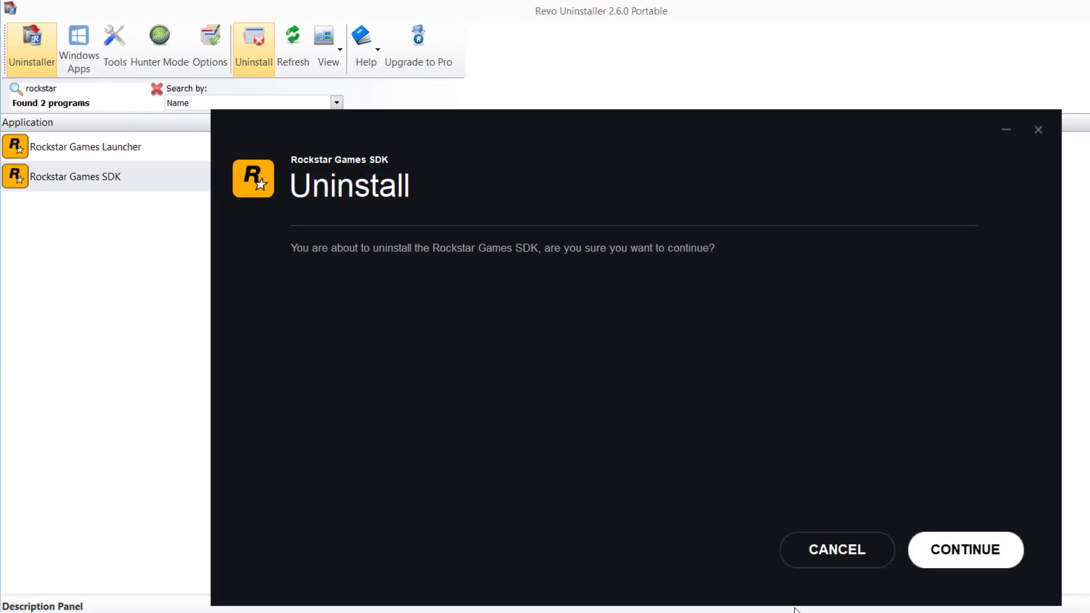
left_click(1062, 606)
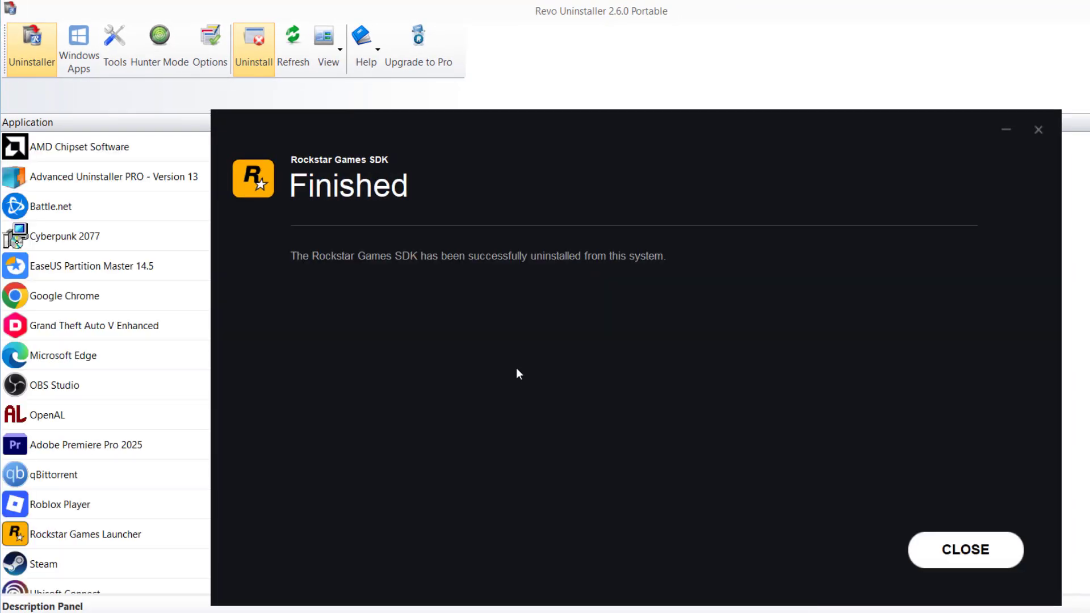
key("Return")
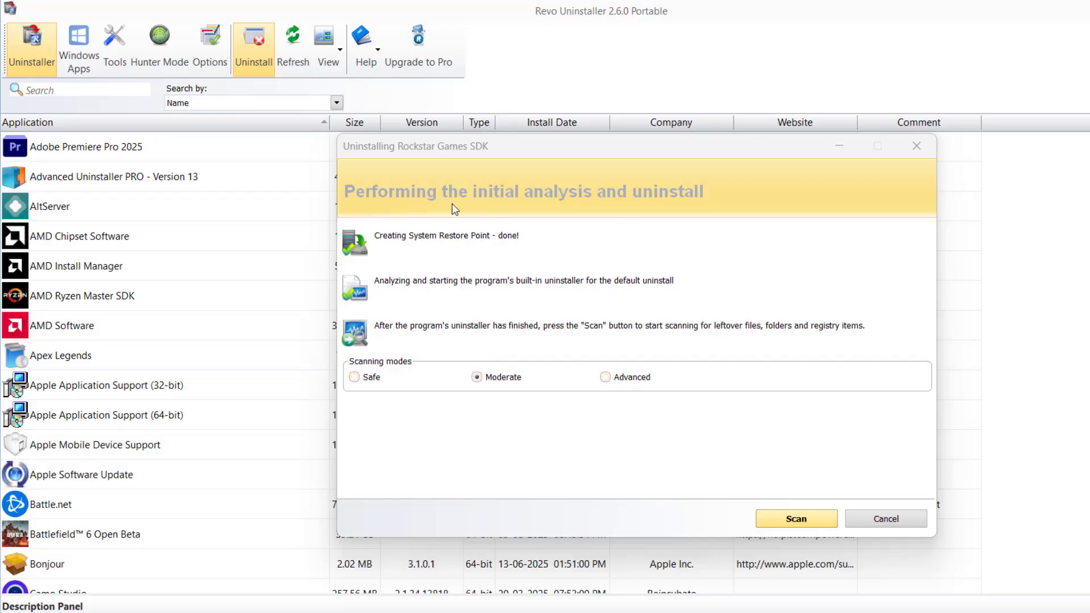
Scan in Moderate mode and delete all leftover Rockstar Games SDK registry entries
left_click(477, 378)
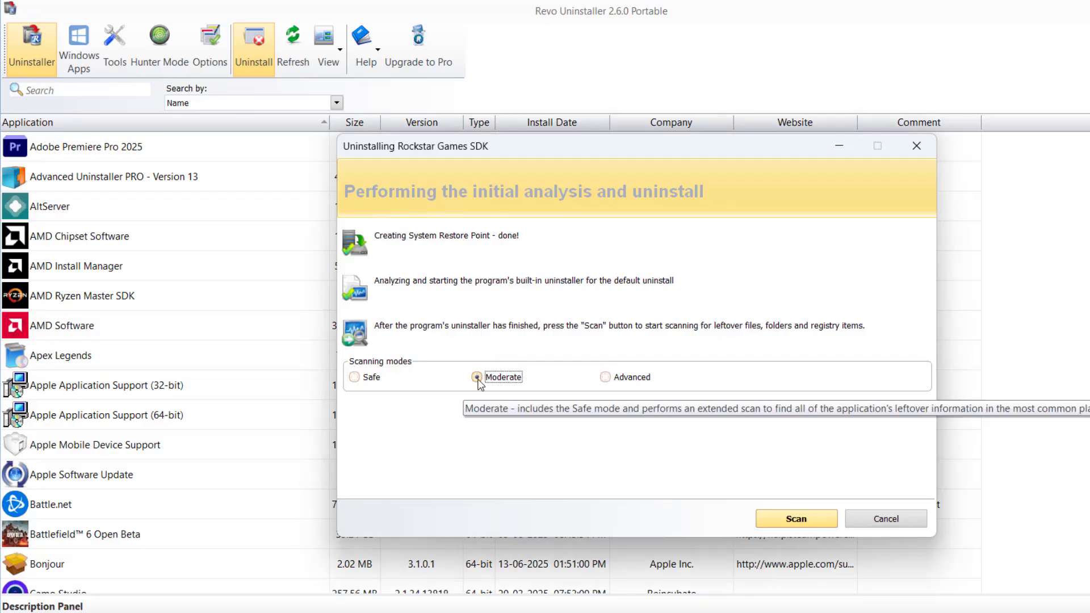
left_click(773, 514)
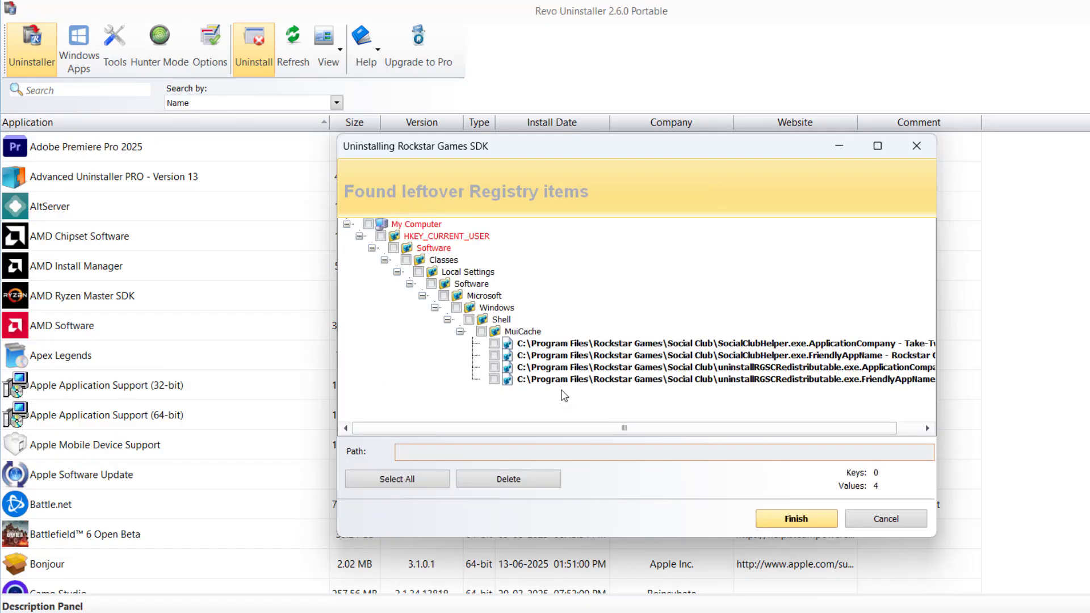
left_click(413, 483)
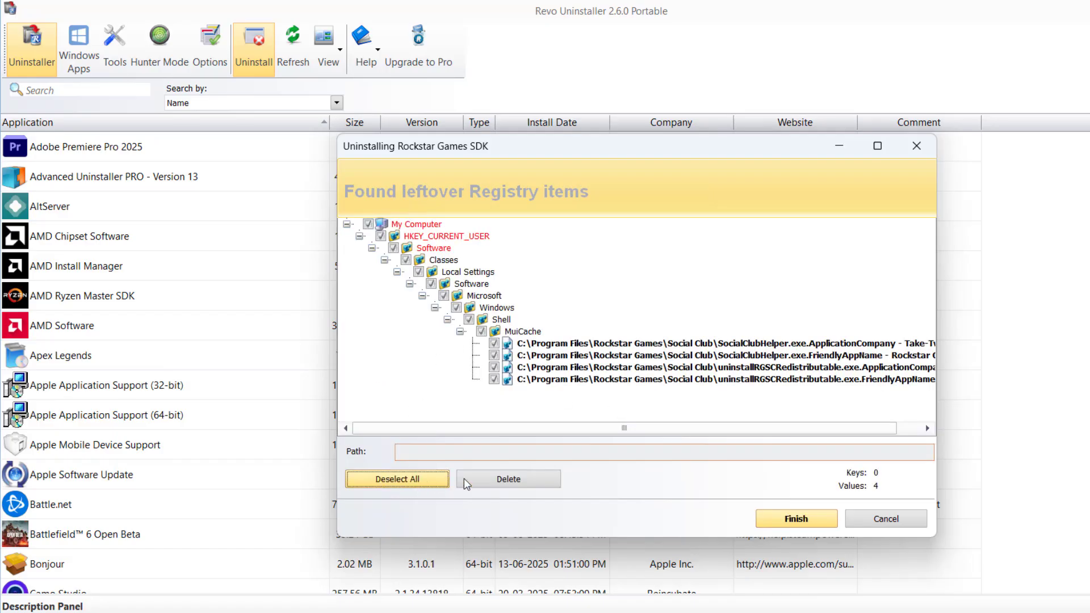
left_click(508, 479)
left_click(679, 391)
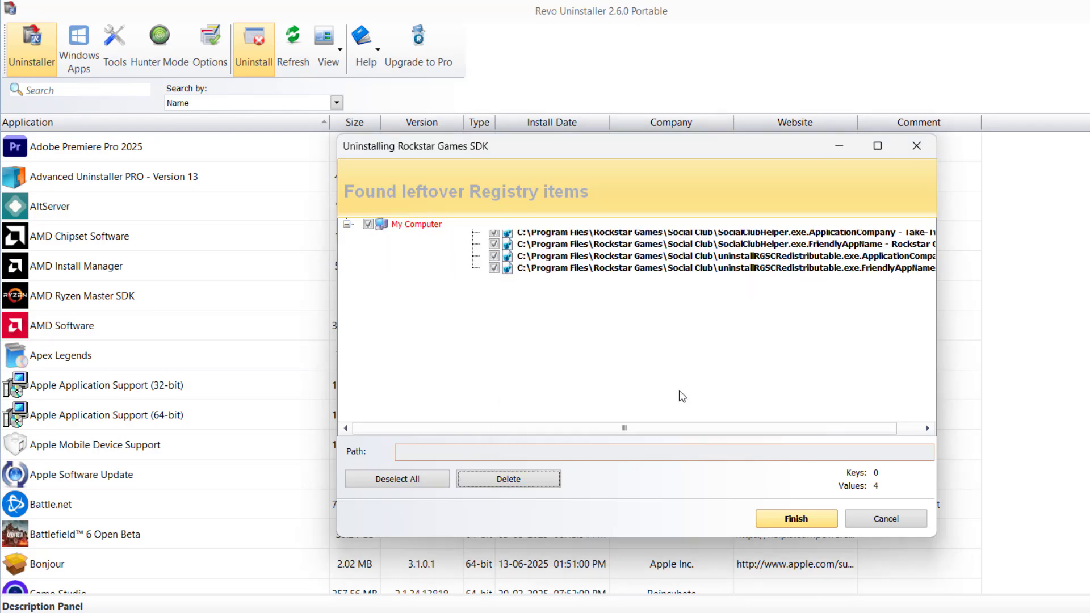
left_click(103, 92)
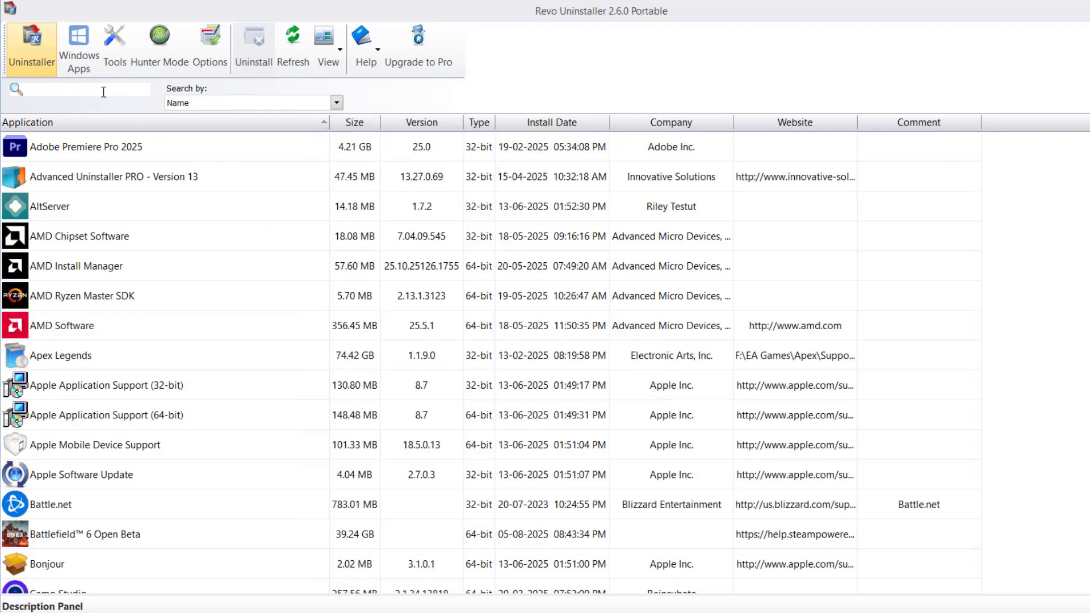
Search 'roc' to confirm the SDK is gone, then close Revo Uninstaller
type("rock")
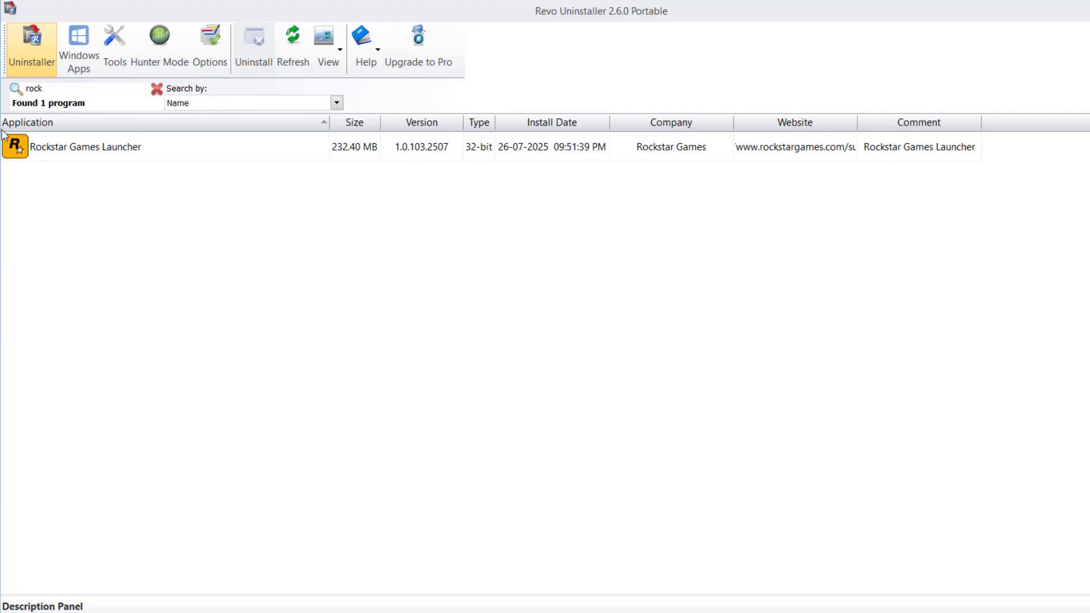
left_click(82, 157)
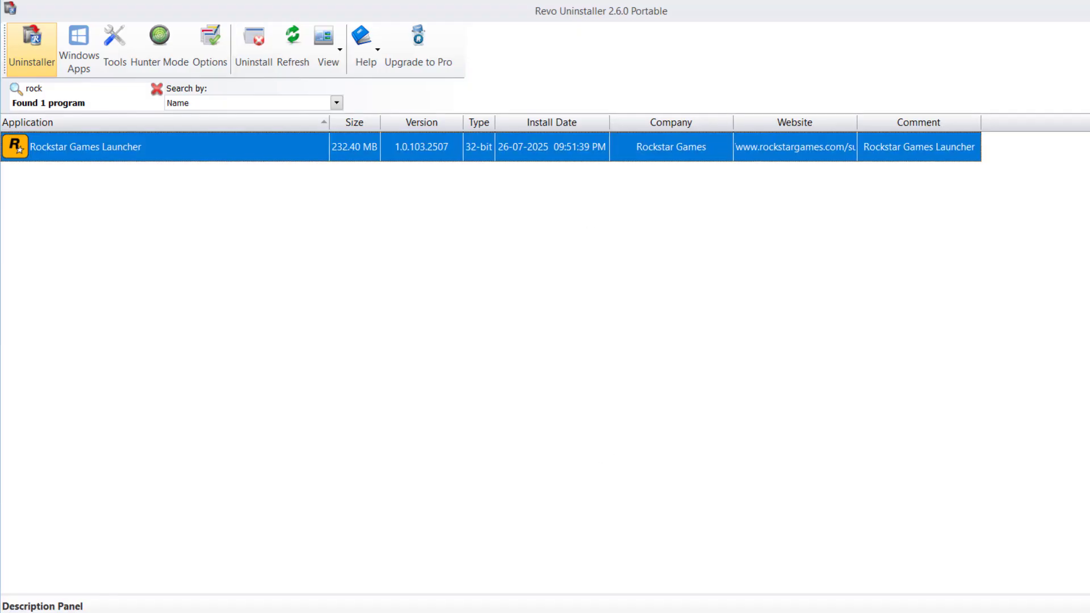
key("alt+F4")
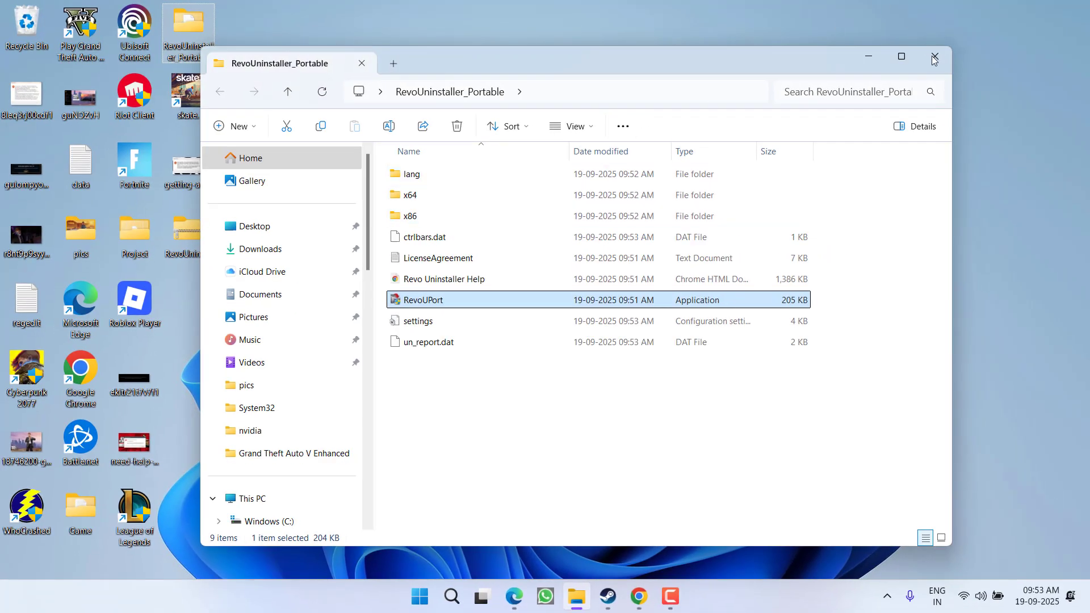
Close the RevoUninstaller_Portable folder window
left_click(935, 61)
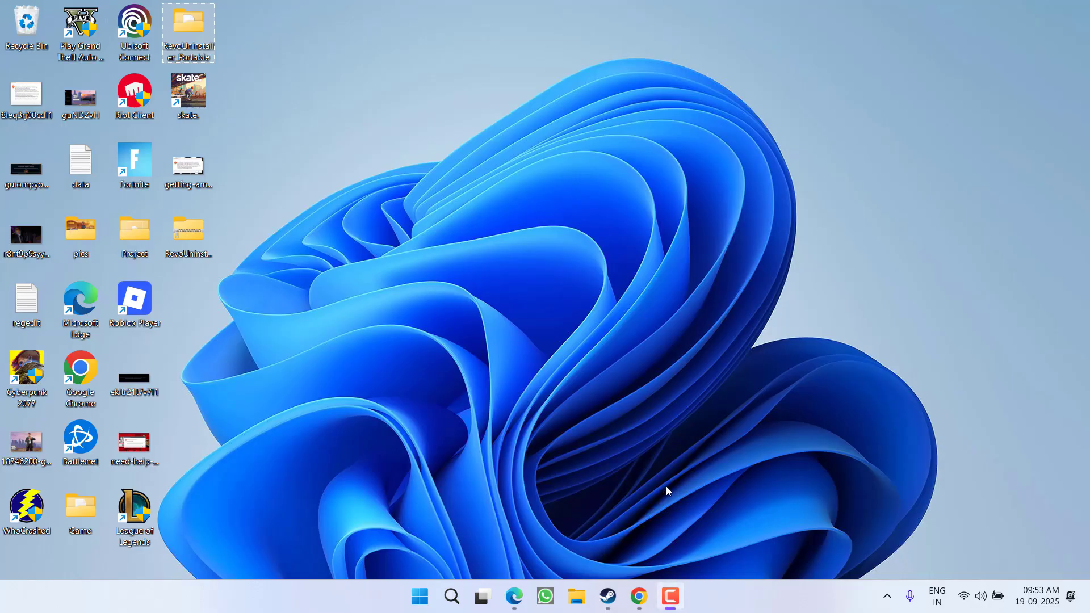